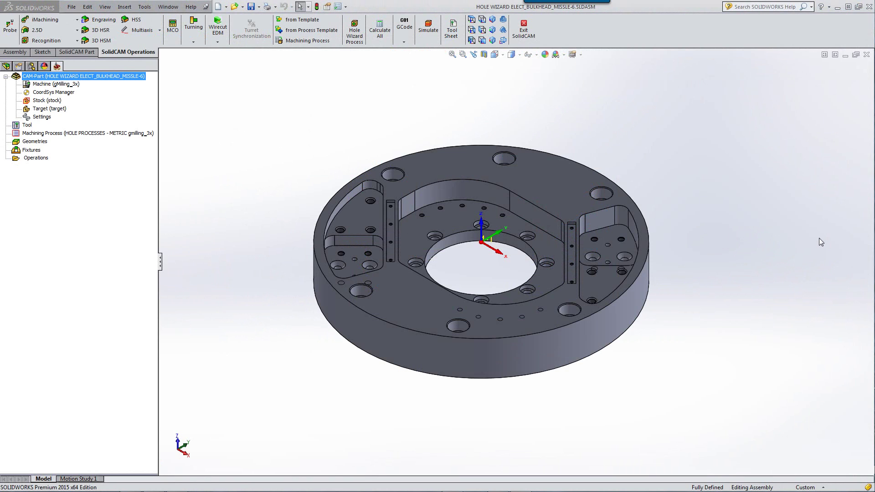
Open the bulkhead part DesignModel.SLDPRT in its own window from the assembly.
click(563, 190)
click(582, 150)
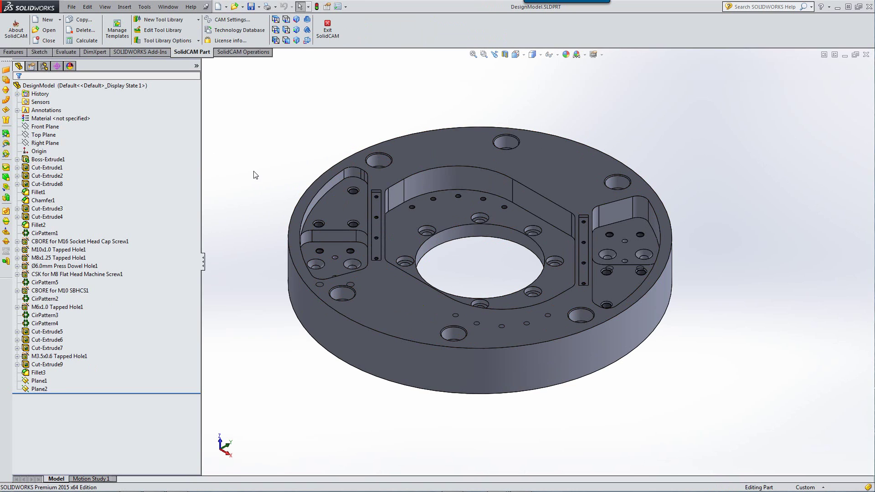
Review M10x1.0 Tapped Hole1's Hole Wizard definition, cancel the Counterbore type change, and keep it tapped.
click(36, 250)
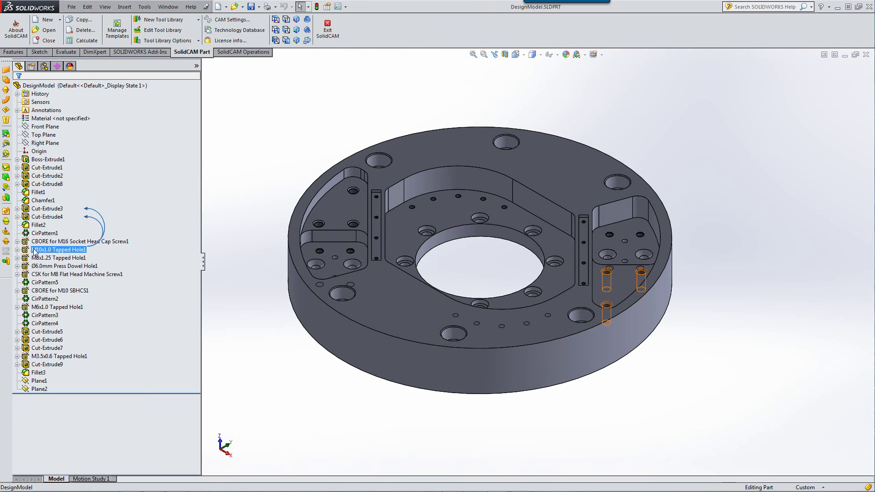
right_click(36, 250)
click(42, 228)
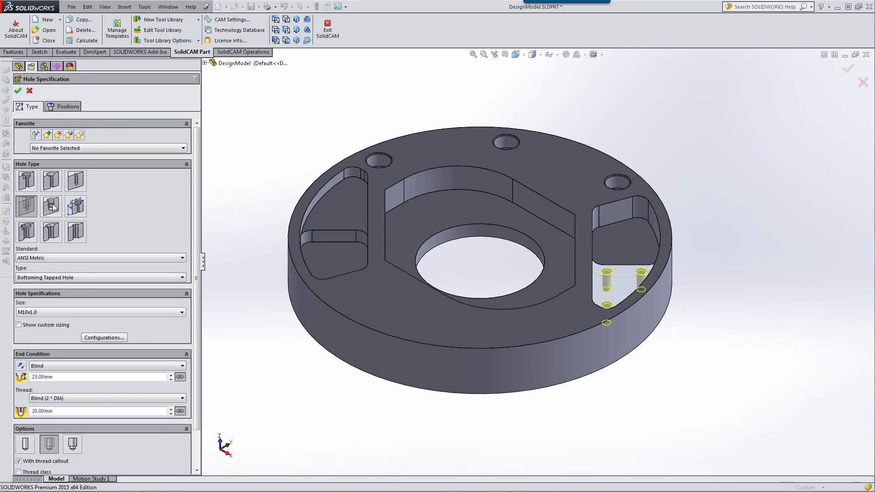
click(26, 181)
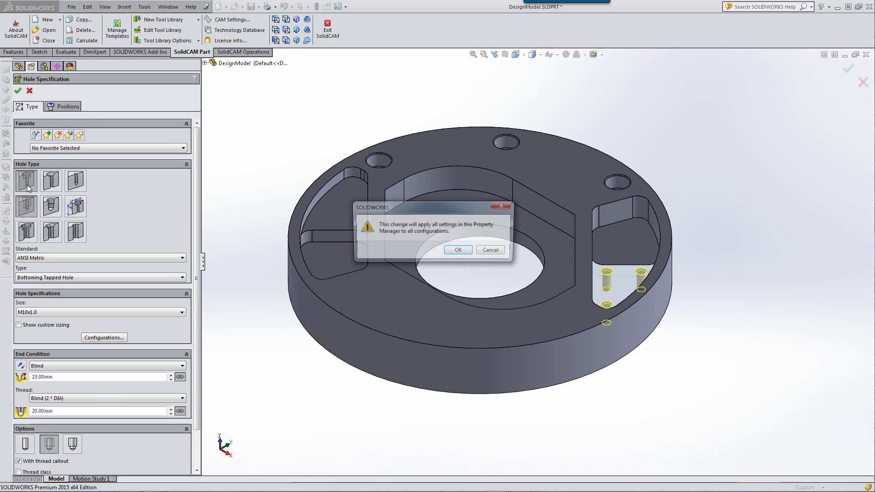
click(493, 251)
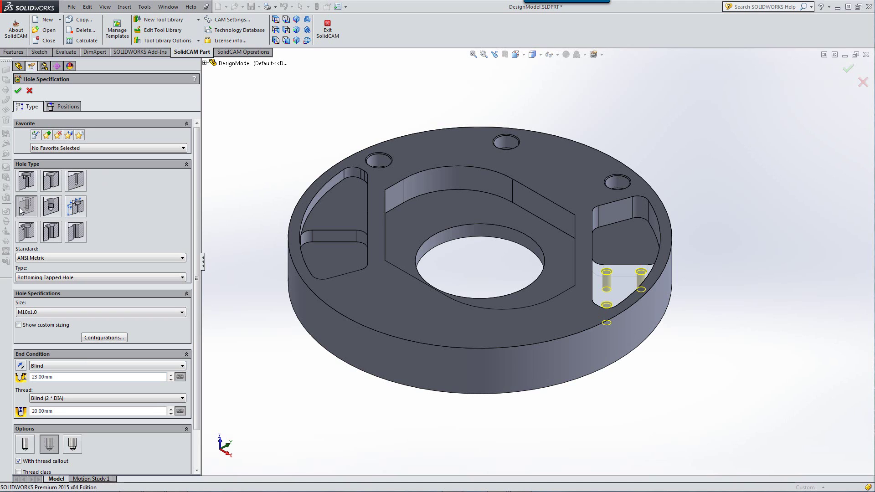
click(18, 91)
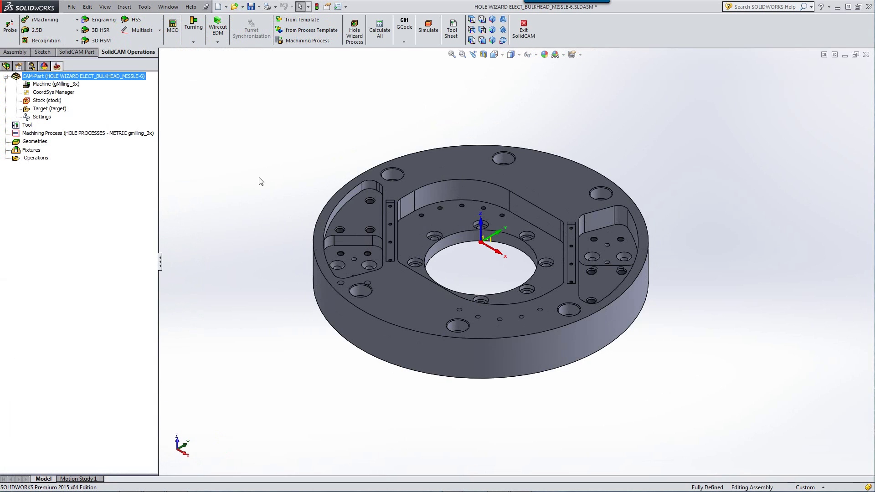
Open the machining process table and the Tapped Holes process definition.
double_click(37, 135)
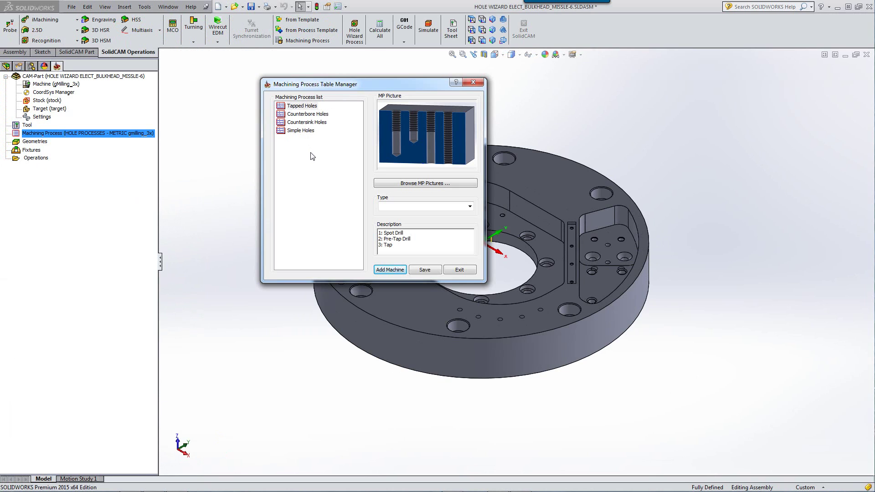
double_click(292, 107)
click(281, 108)
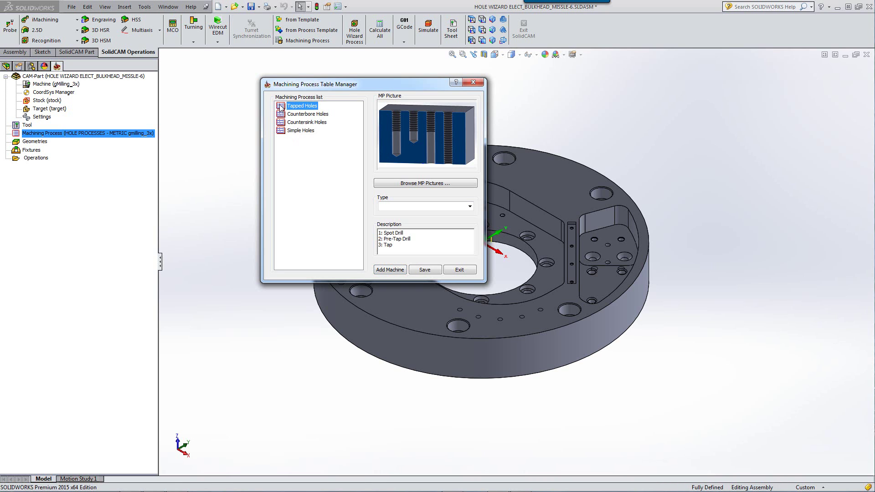
double_click(281, 107)
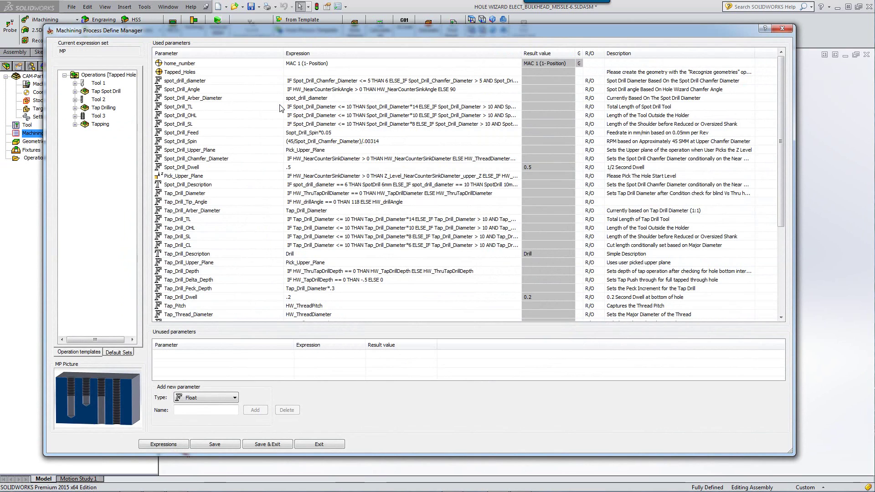
Browse the Hole Wizard parameters for the Spot_Drill_Arber_Diameter expression, then close the definition.
click(305, 98)
click(518, 98)
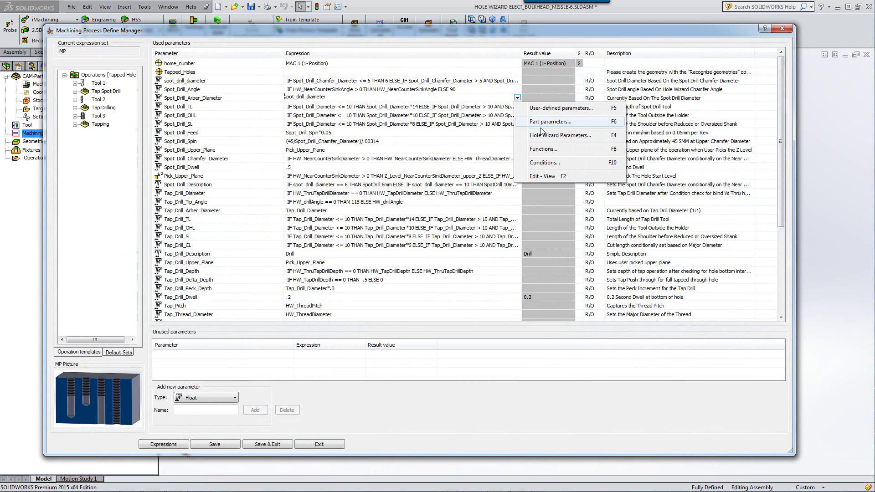
click(537, 136)
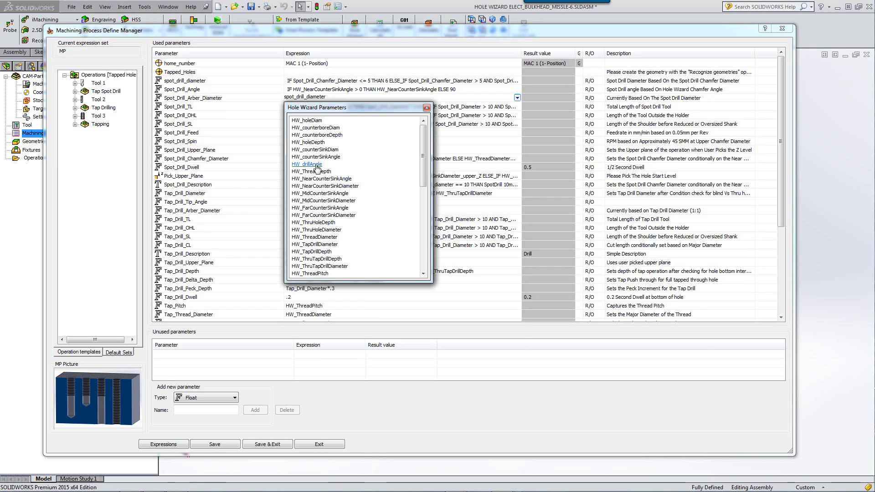
click(427, 108)
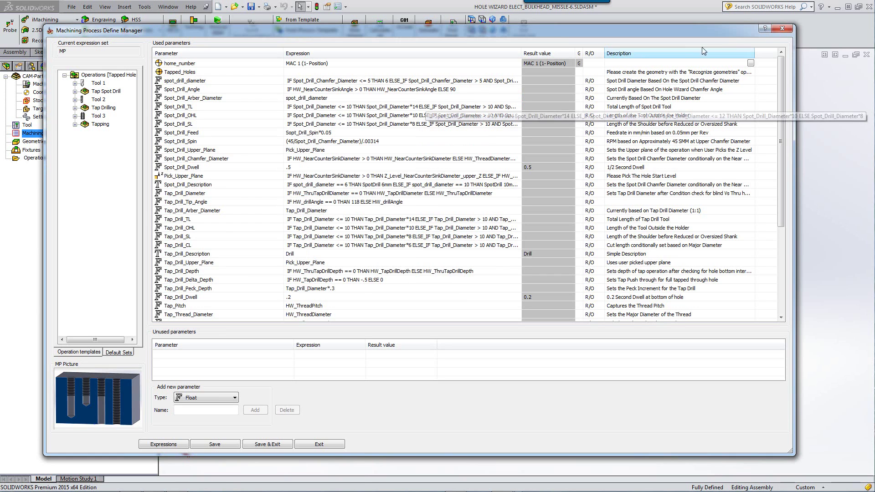
click(781, 28)
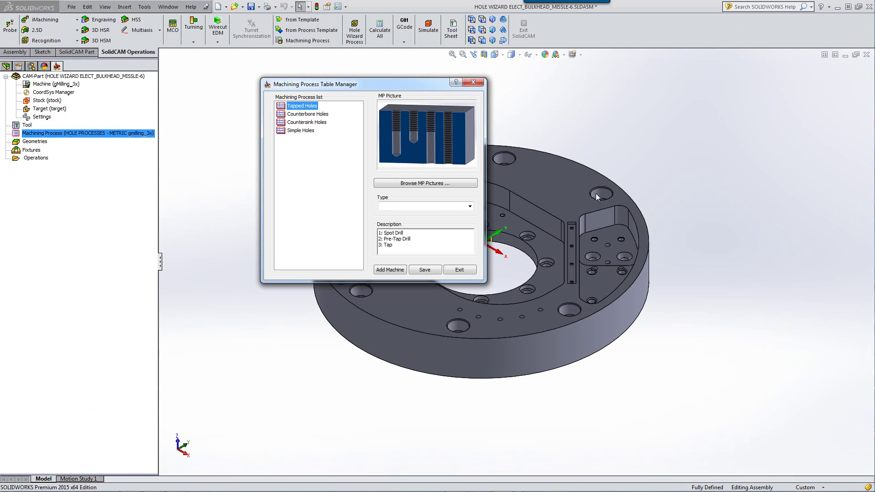
Close the process table and pick the Counterbore Holes machining process for the part.
click(458, 269)
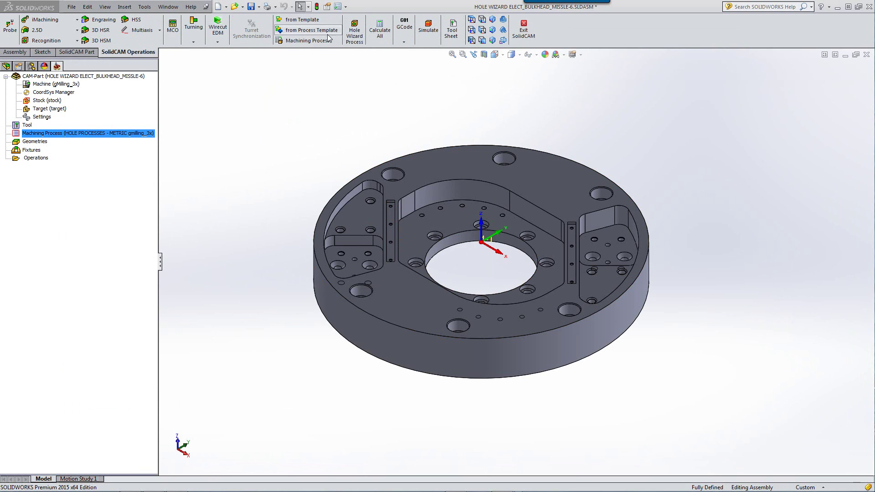
click(295, 46)
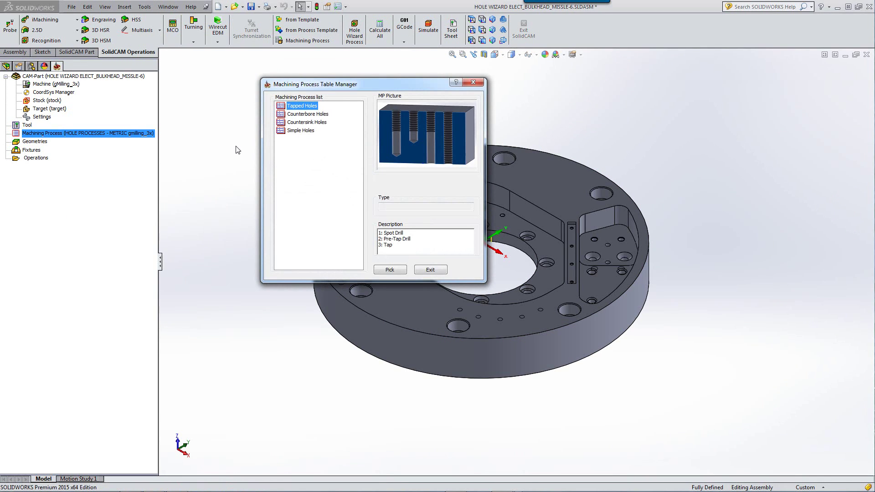
click(304, 114)
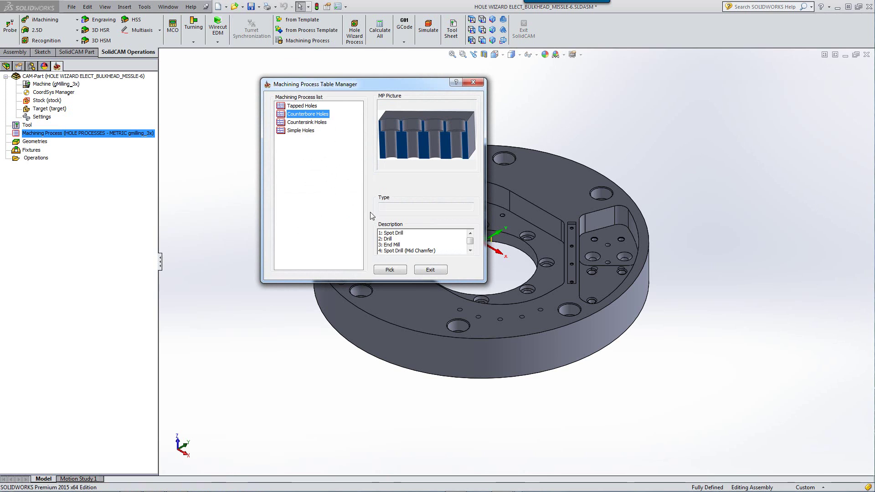
click(389, 270)
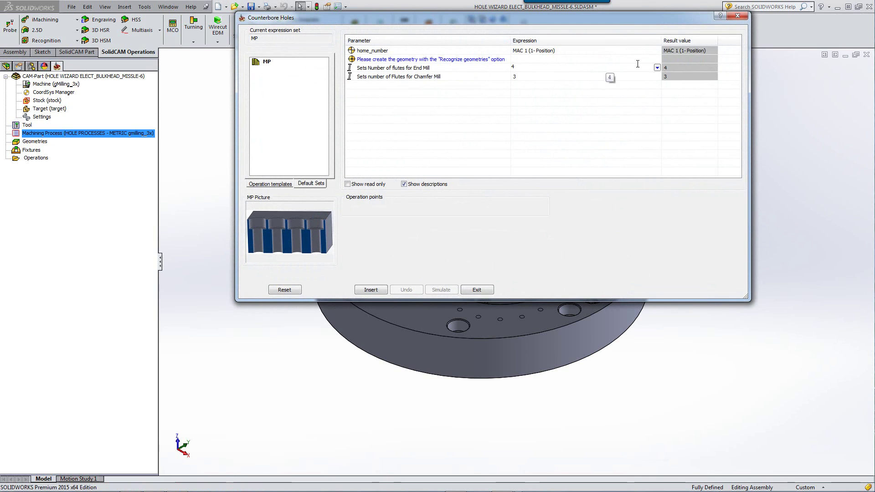
Set the process geometry to Recognize Hole Wizard Geometries.
click(658, 58)
click(658, 59)
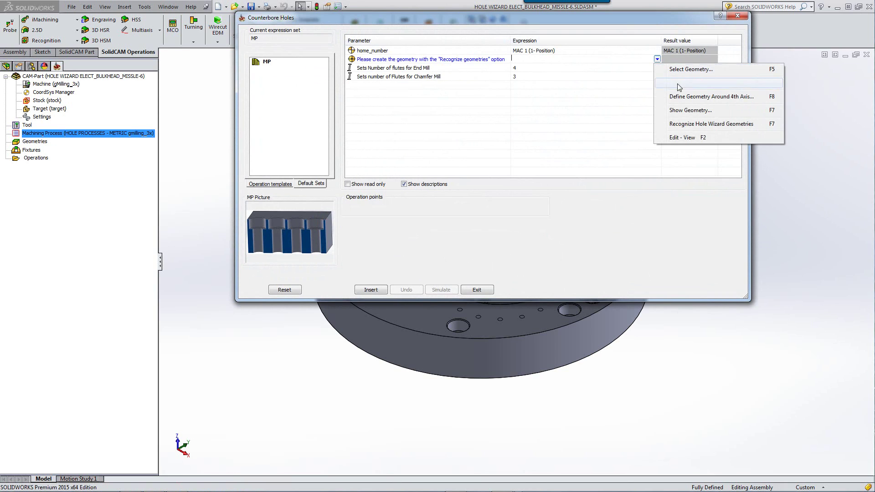
click(724, 125)
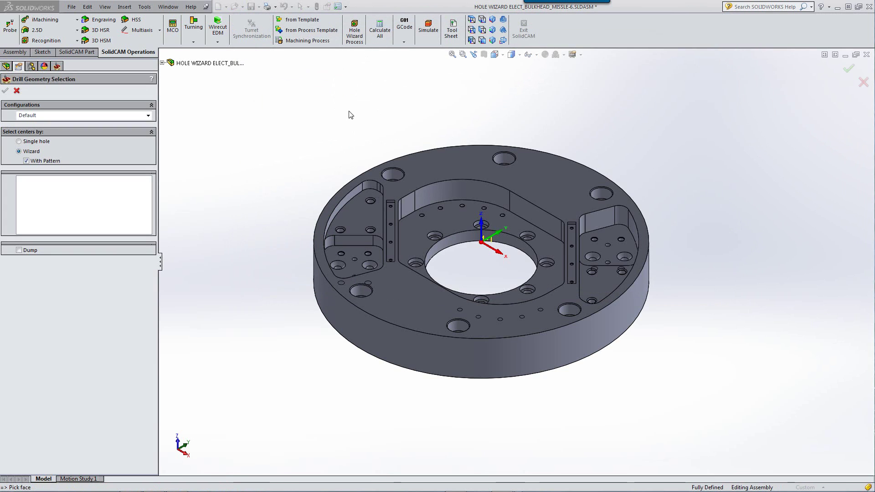
Select all seven M16 counterbored holes as geometry and insert the Counterbore Holes operations.
scroll(360, 169, down, 3)
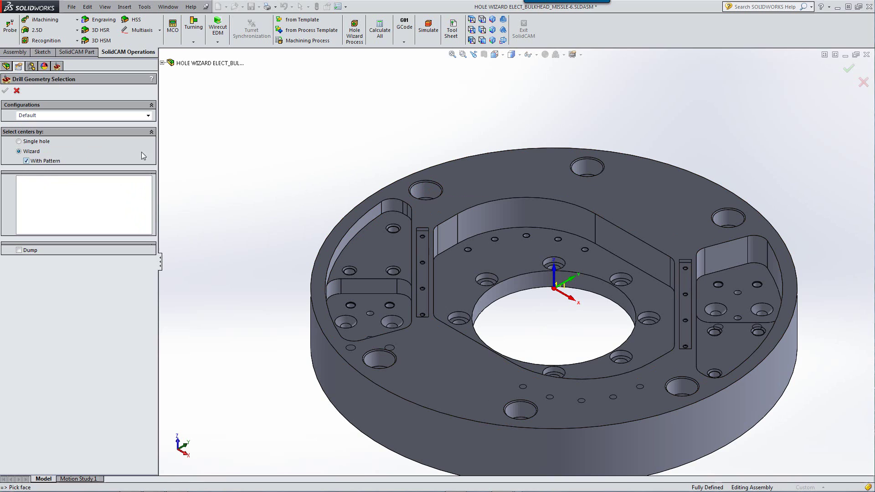
click(423, 191)
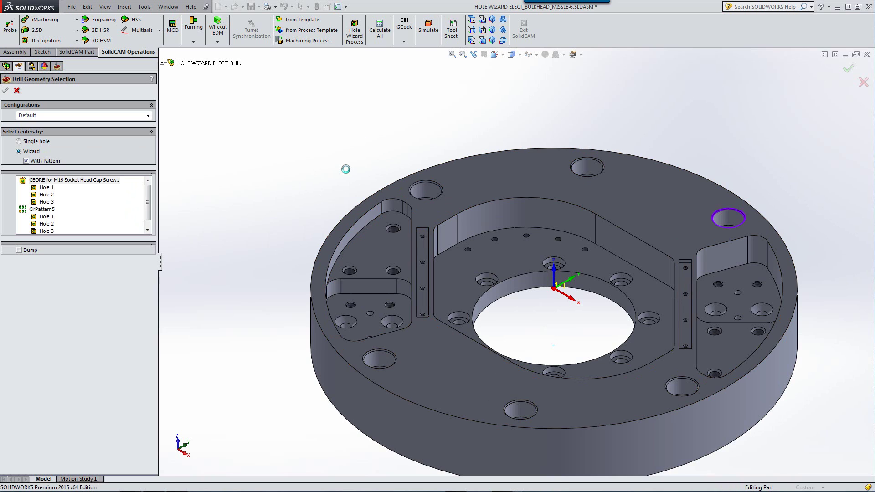
click(83, 182)
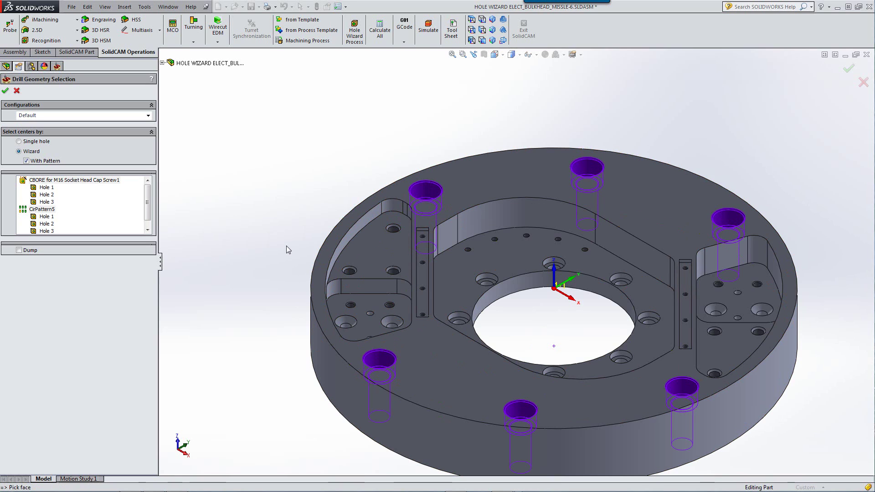
click(5, 91)
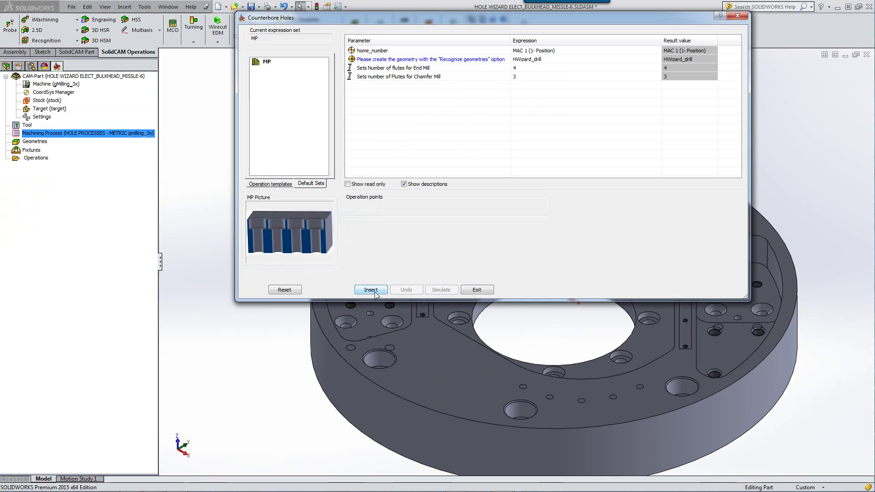
click(371, 289)
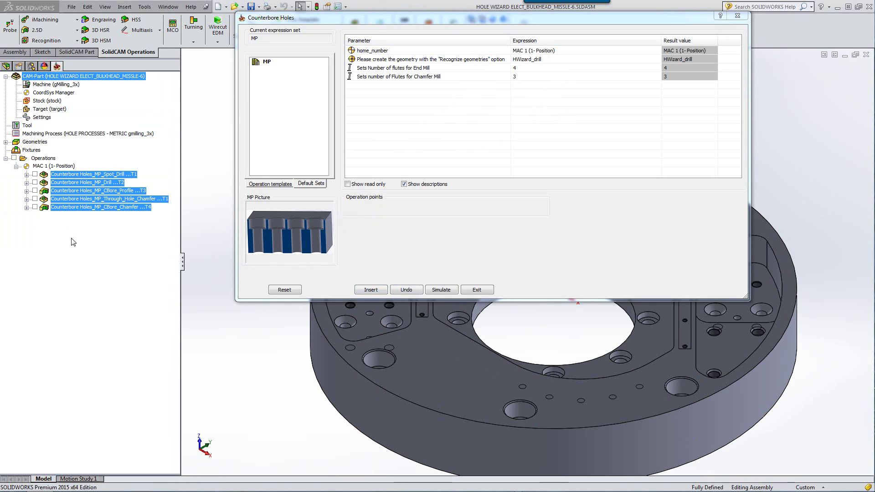
Close the process manager, open the Spot_Drill operation and preview its HWizard_drill geometry.
click(477, 289)
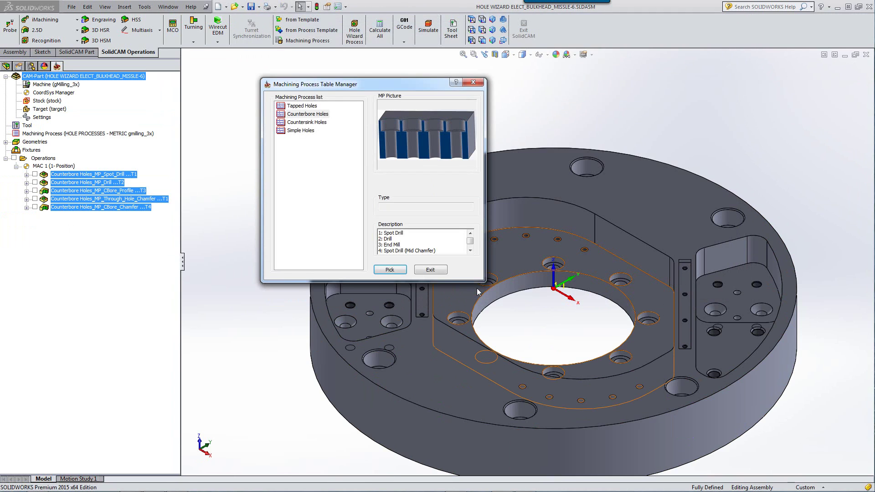
click(431, 270)
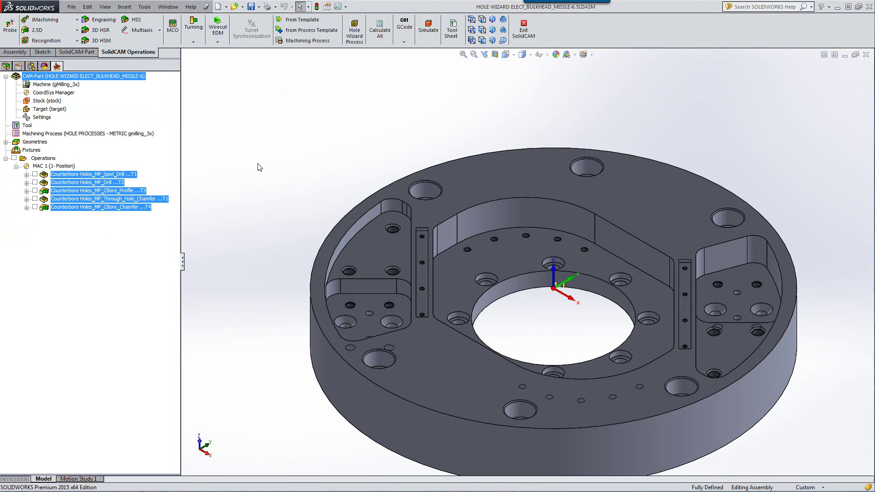
double_click(56, 175)
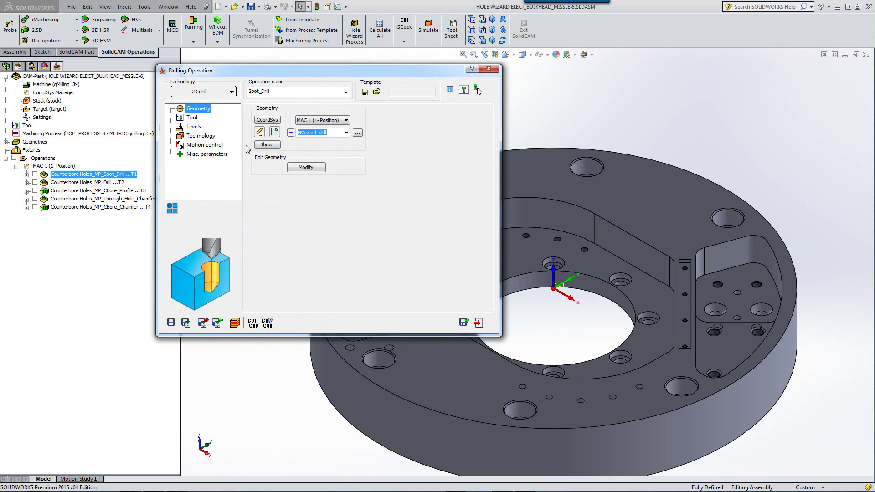
click(266, 145)
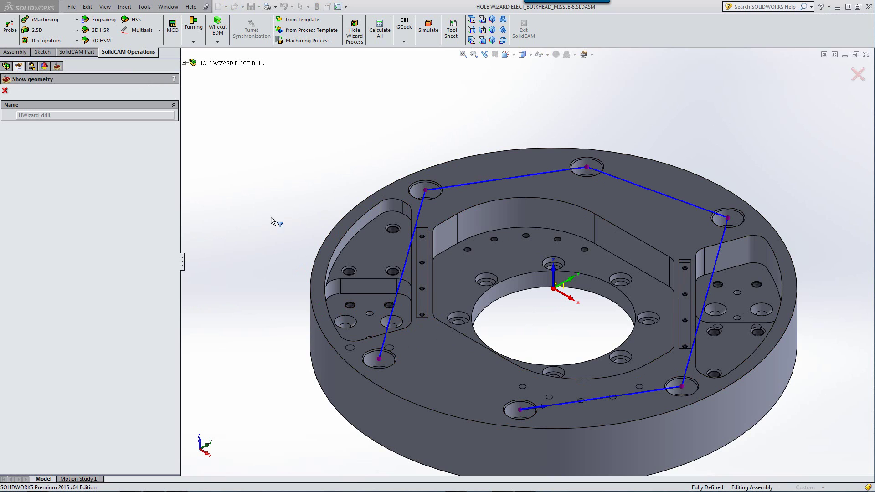
click(5, 90)
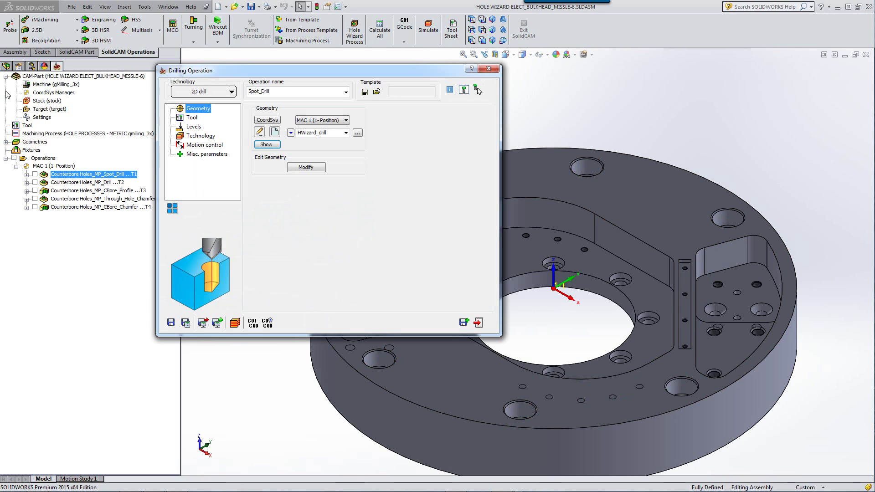
Check the Spot_Drill tool and Levels pages, with depth set to a 17.5 diameter, then close it.
click(192, 118)
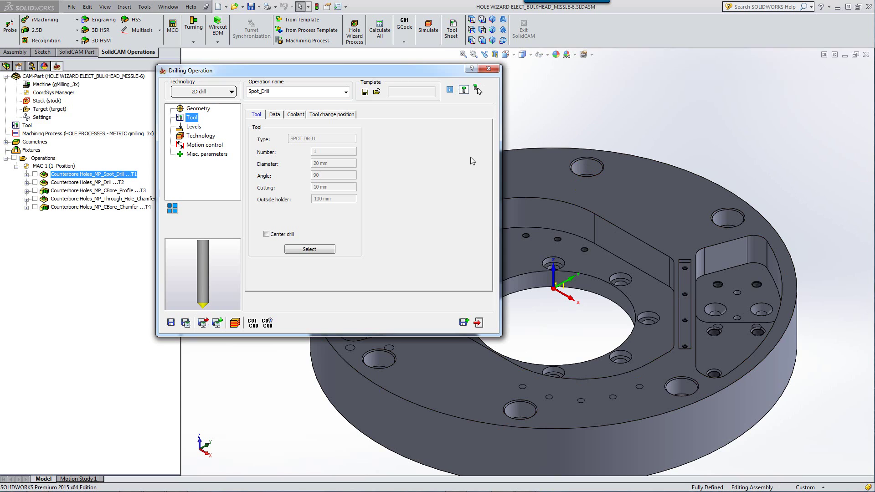
click(193, 127)
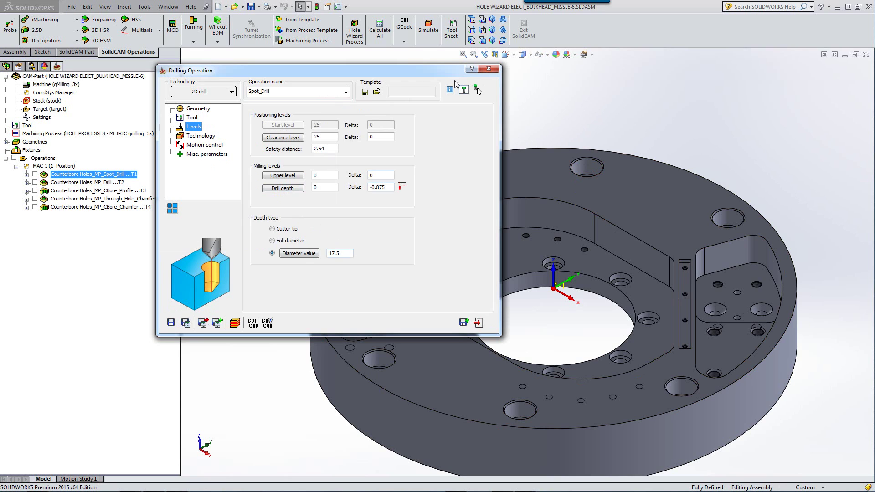
click(488, 68)
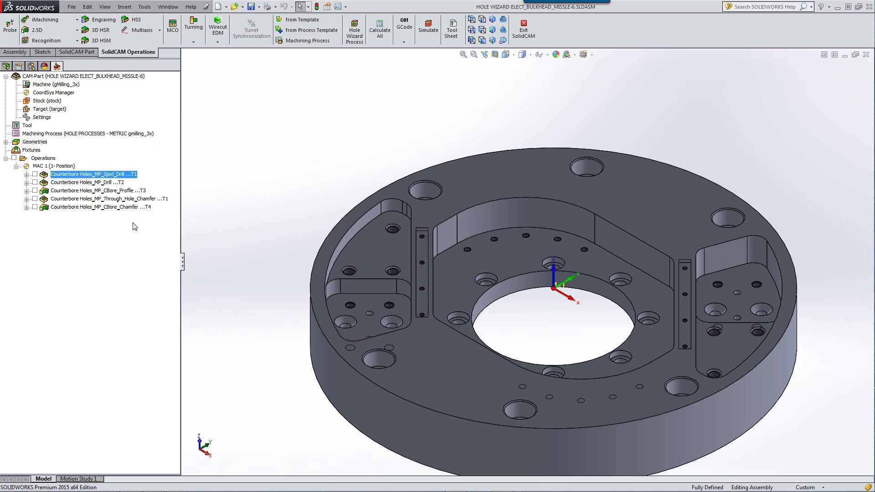
double_click(70, 183)
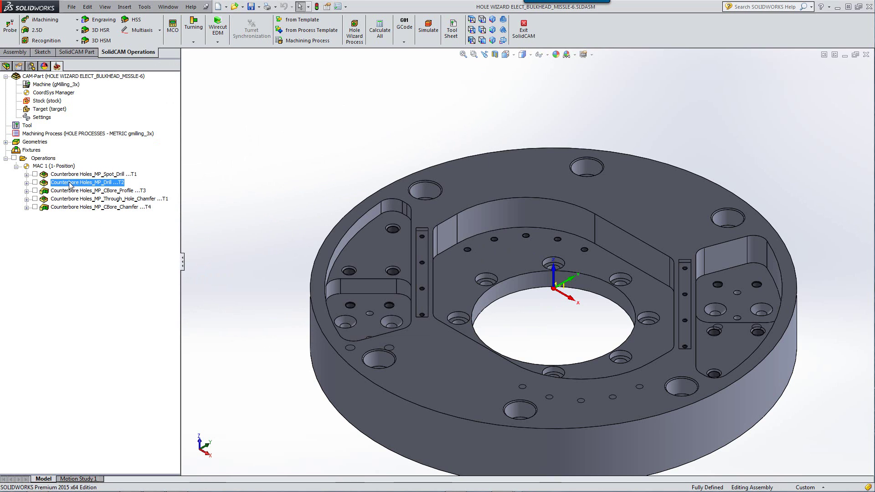
click(190, 117)
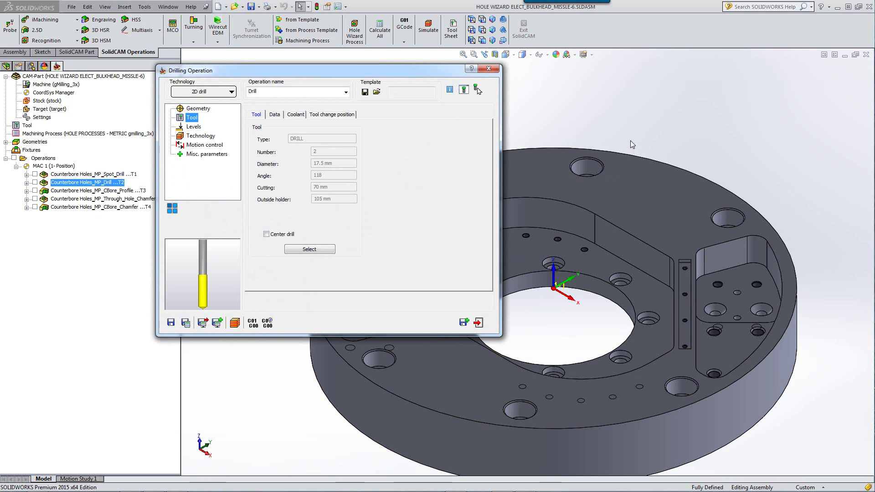
scroll(684, 182, down, 3)
middle_drag(768, 190, 732, 284)
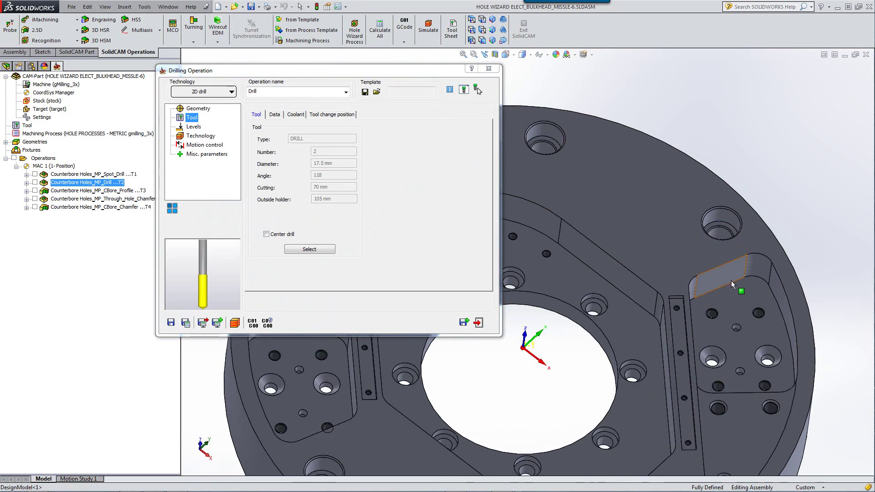
scroll(713, 230, down, 3)
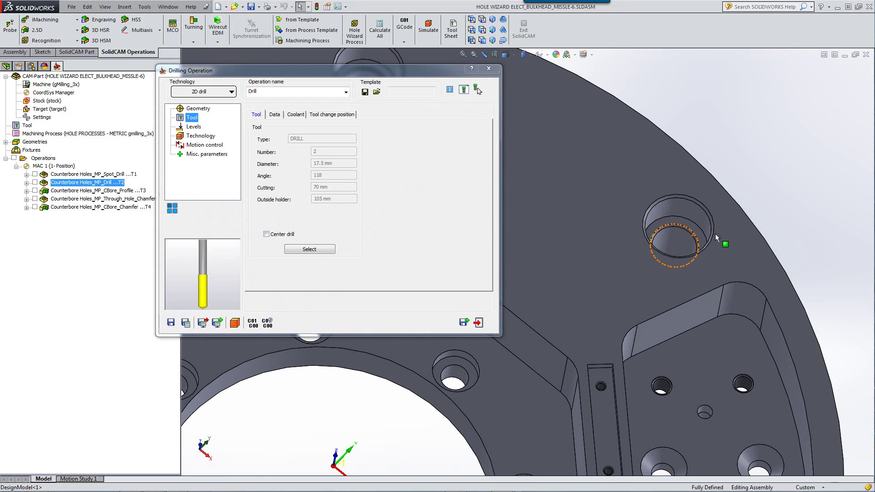
click(693, 239)
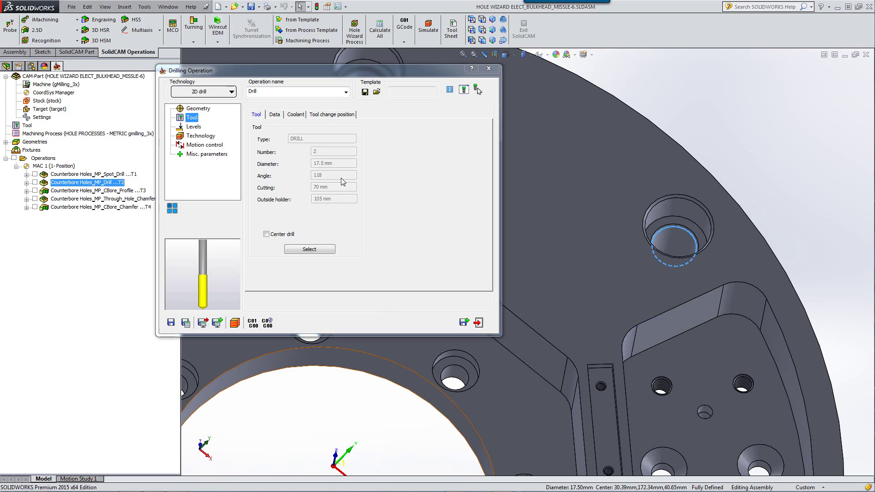
click(194, 127)
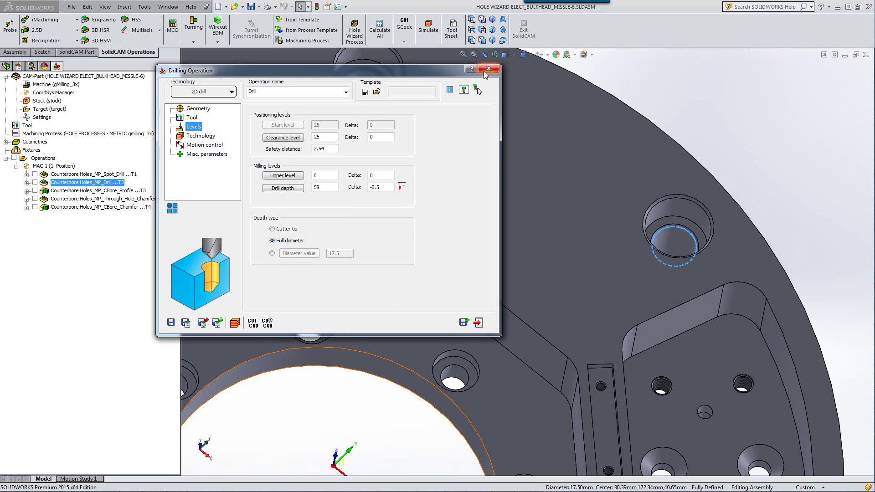
click(477, 89)
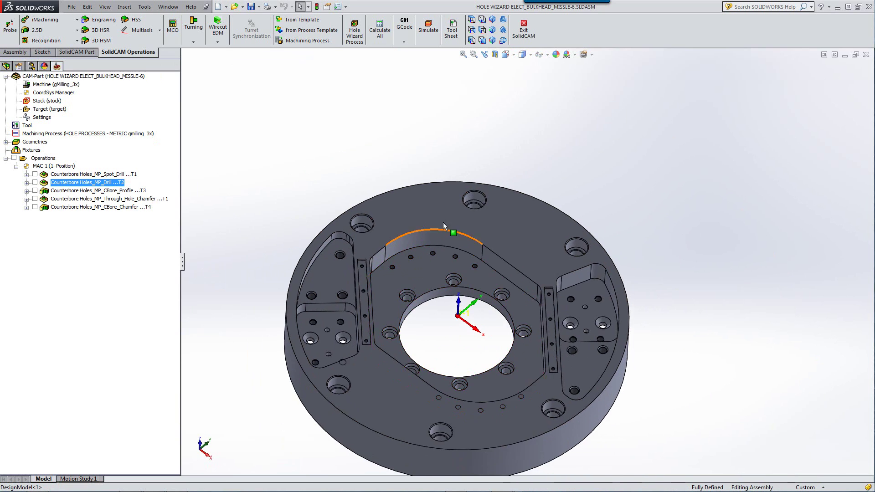
scroll(490, 193, down, 4)
scroll(491, 194, down, 2)
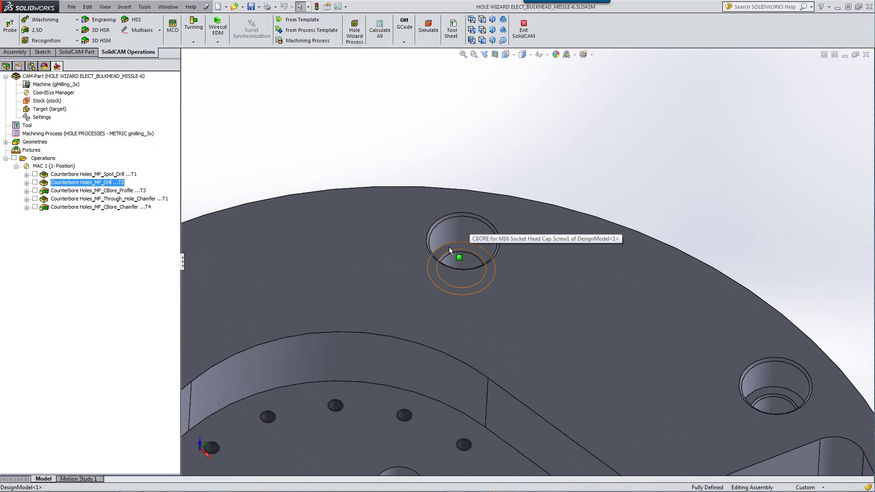
right_click(65, 193)
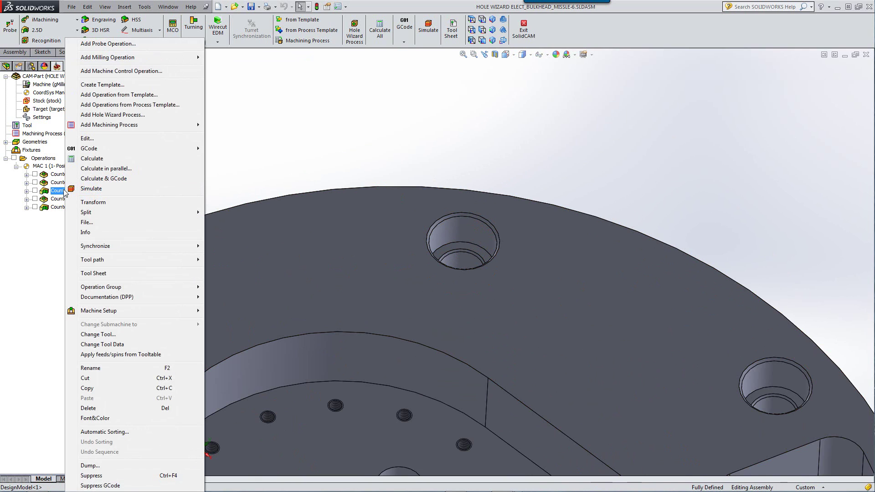
click(91, 143)
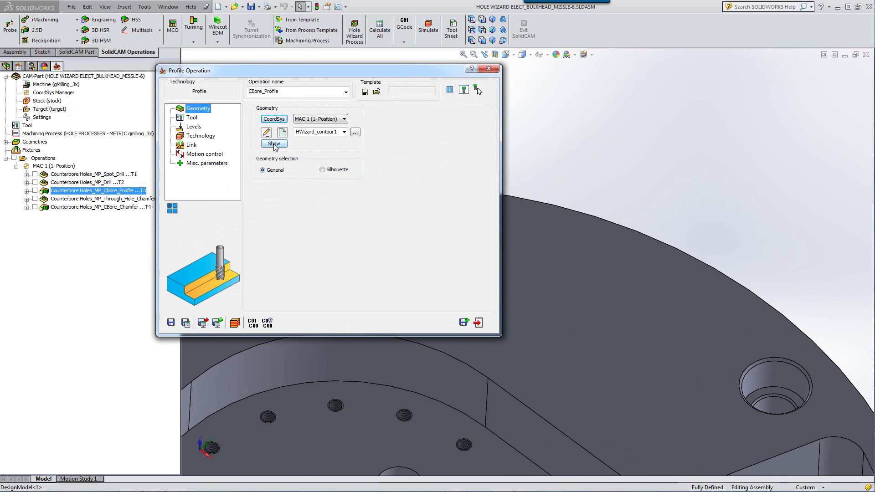
click(274, 143)
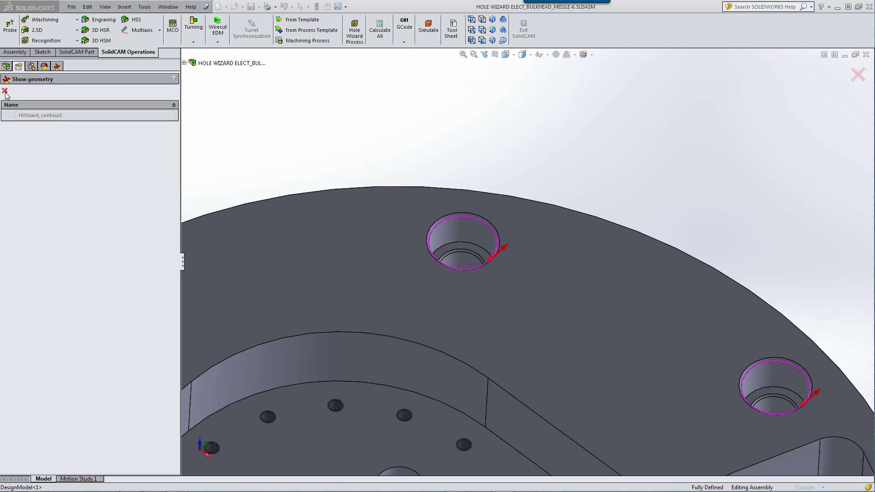
click(5, 91)
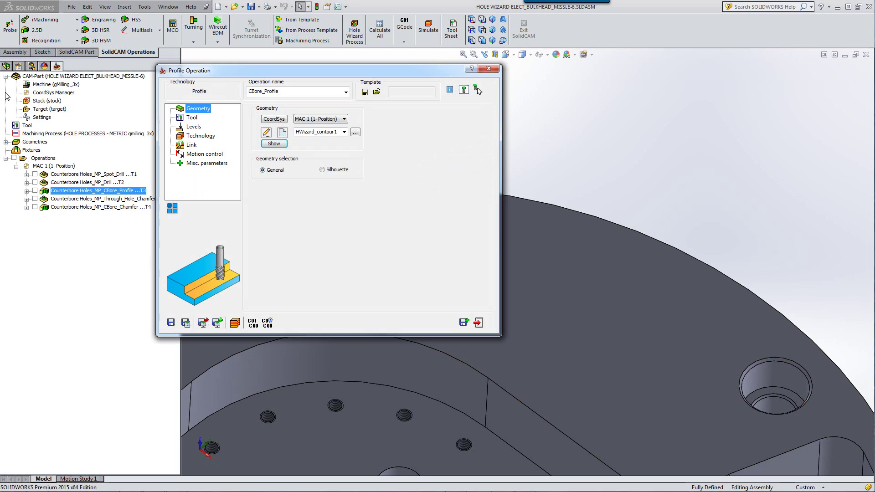
click(489, 68)
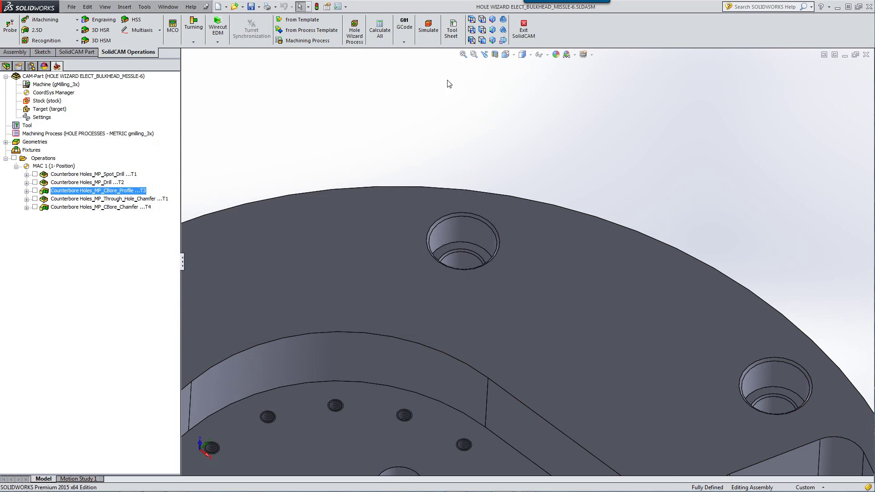
right_click(74, 210)
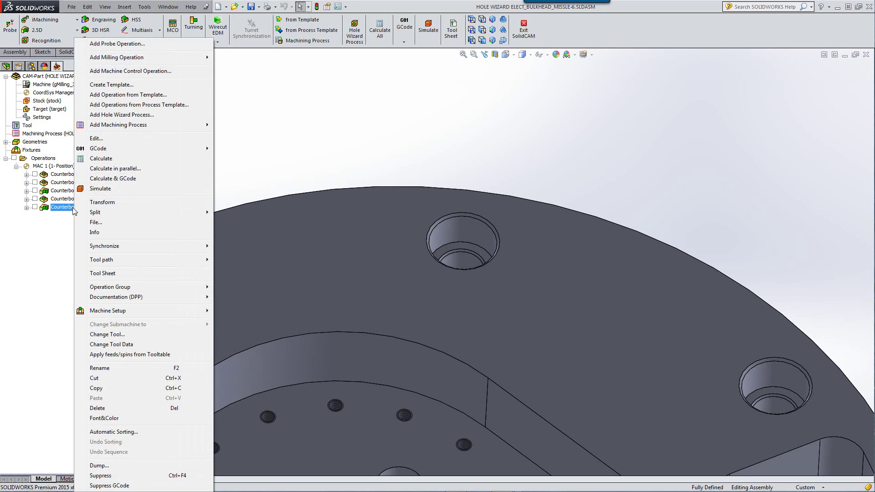
click(95, 143)
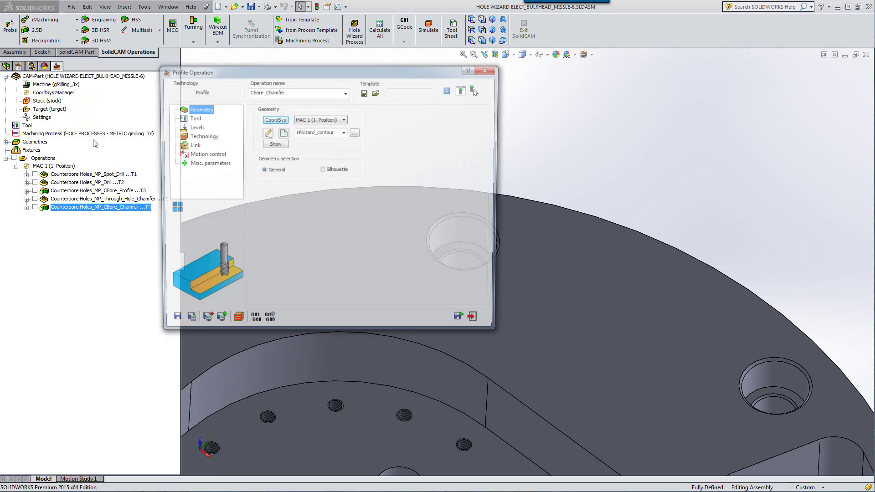
click(273, 144)
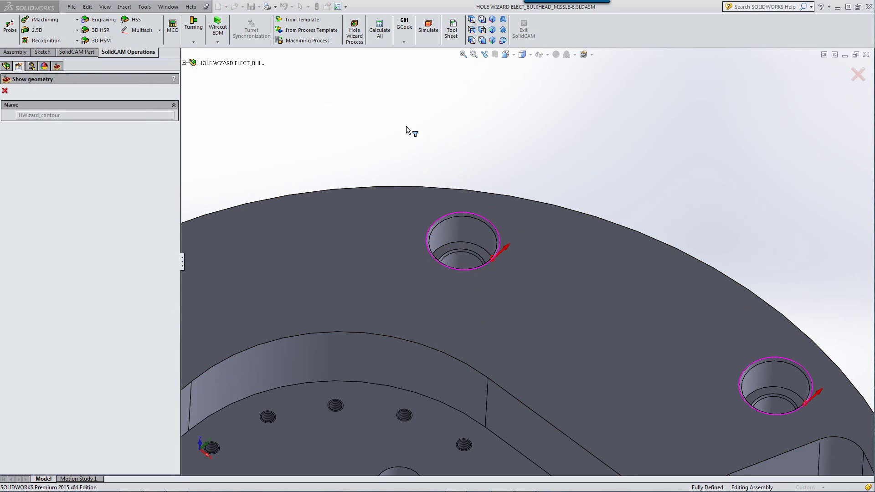
click(5, 91)
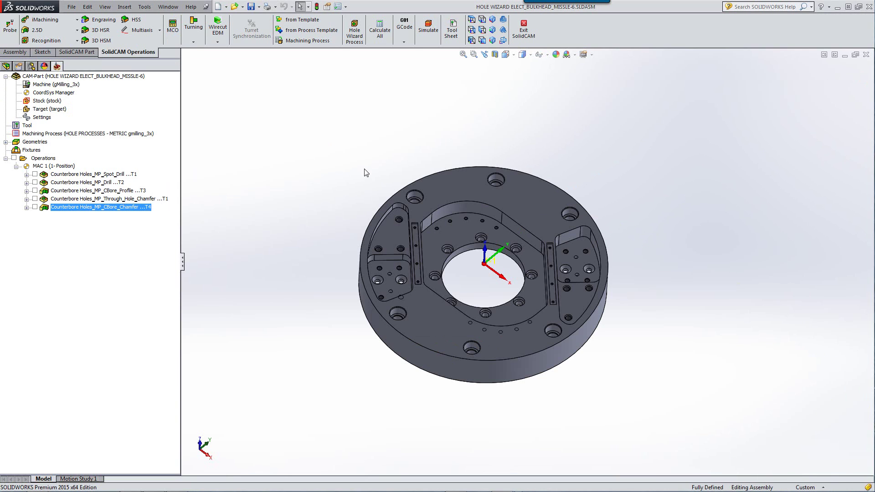
Preview the four recognized HWizard_contour hole contours on the part, then close the preview.
scroll(483, 272, down, 3)
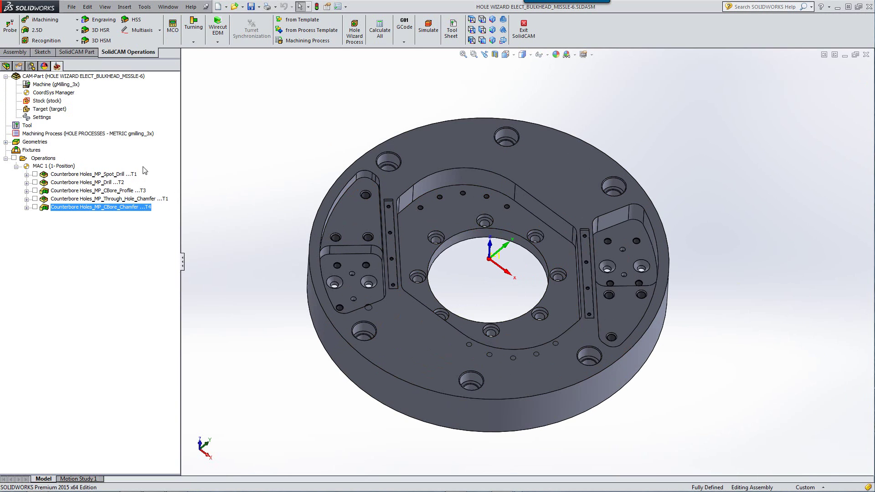
click(5, 142)
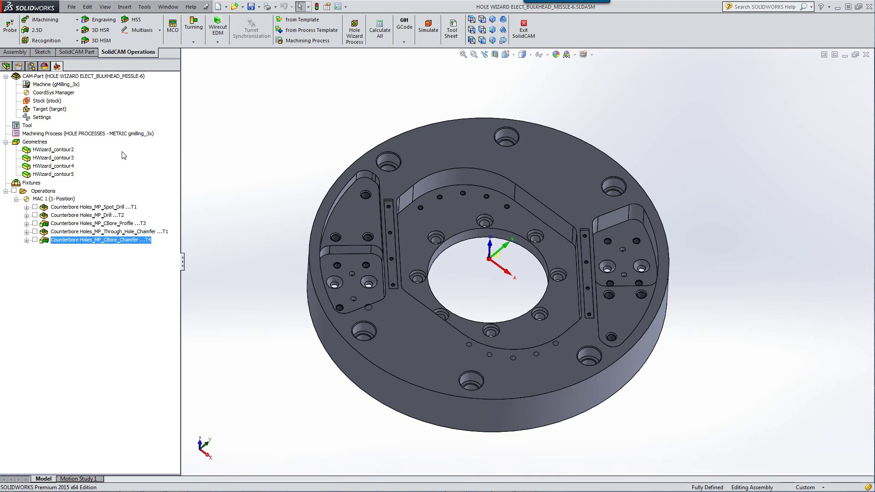
right_click(43, 150)
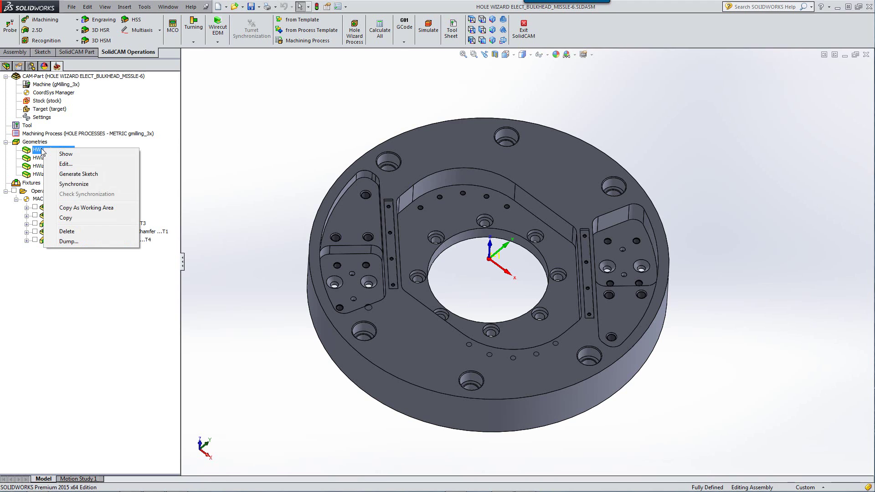
click(121, 151)
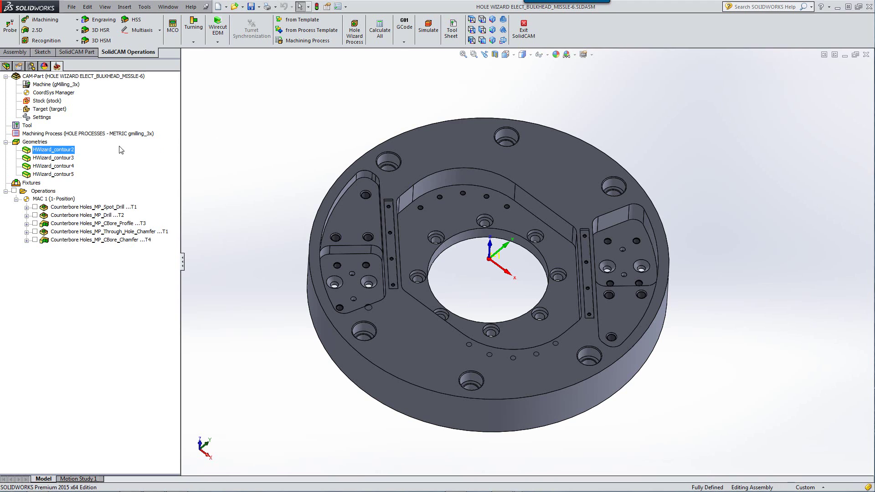
shift+click(54, 173)
right_click(53, 173)
click(73, 182)
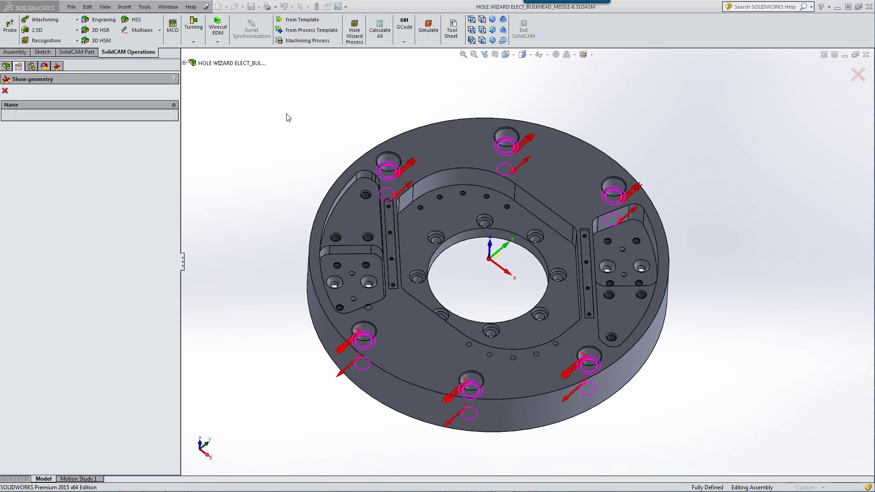
click(5, 91)
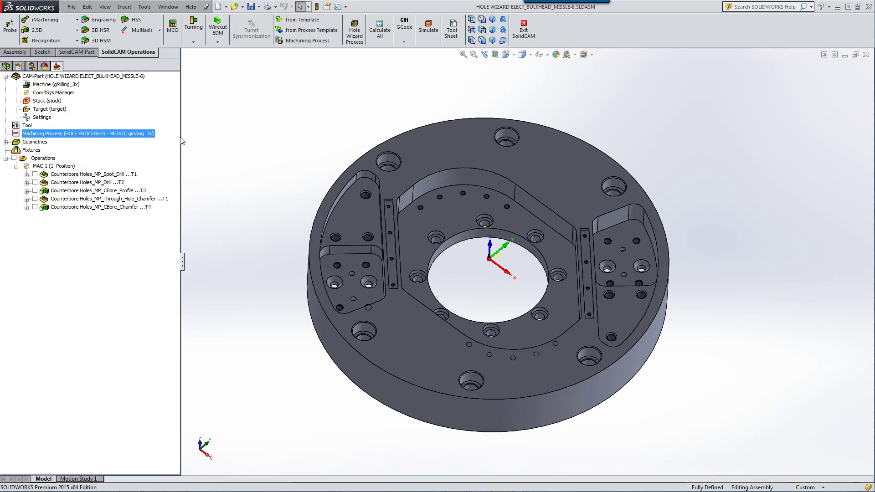
Load the Tapped Holes machining process for setup.
click(303, 40)
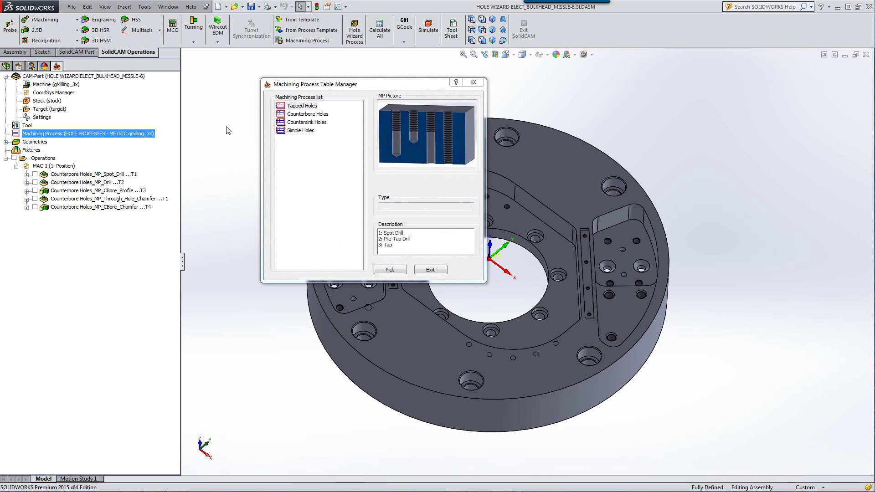
click(281, 108)
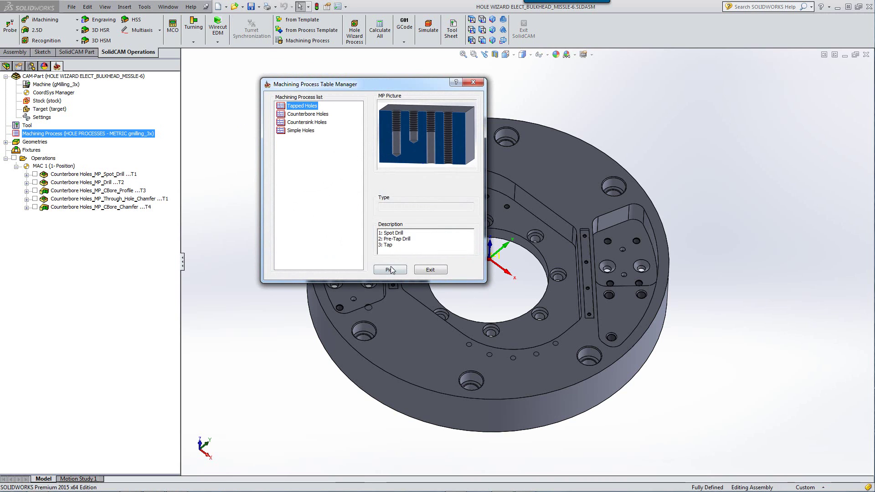
click(391, 268)
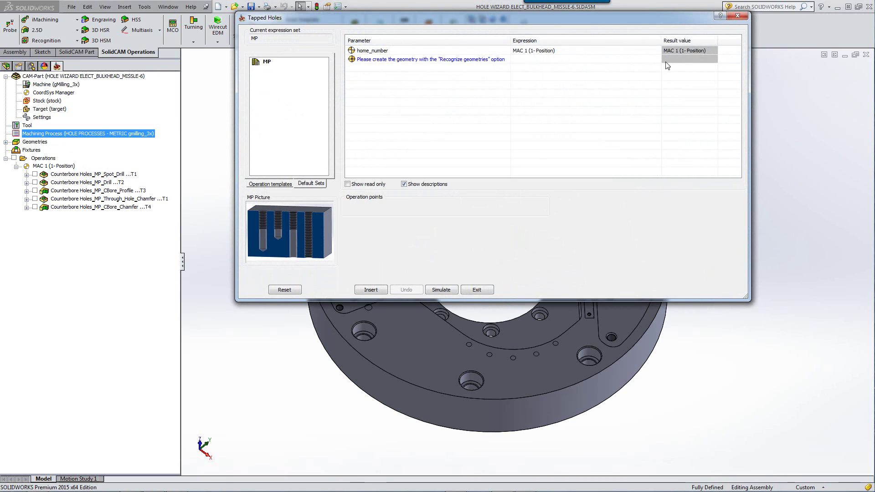
Recognize Hole Wizard geometry and pick the M8x1.25 tapped holes as HWizard_drill1.
click(659, 59)
click(657, 59)
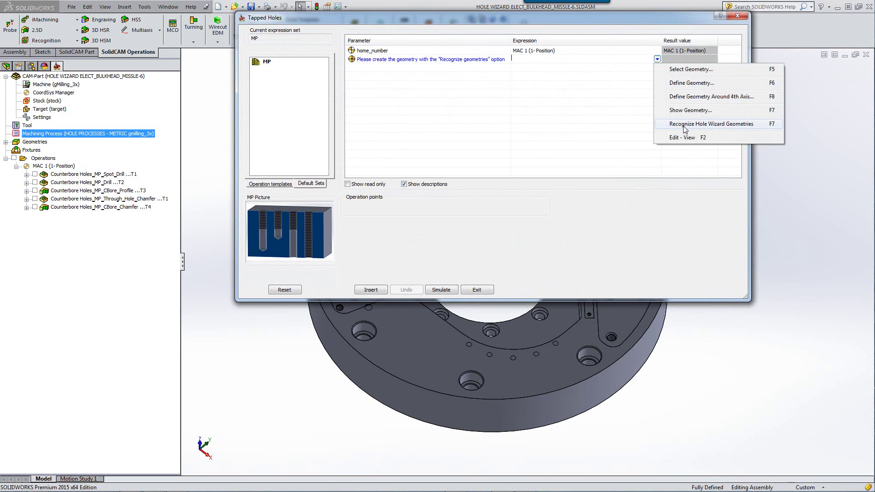
click(683, 126)
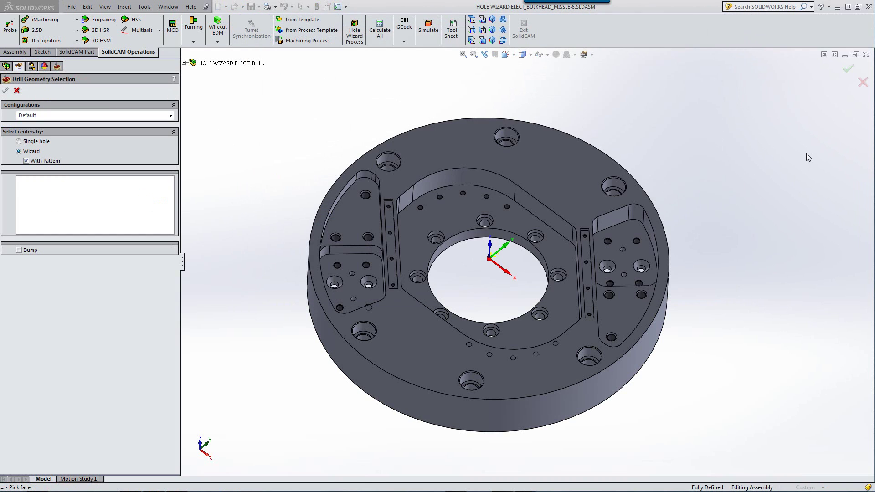
scroll(552, 149, down, 3)
scroll(578, 264, down, 3)
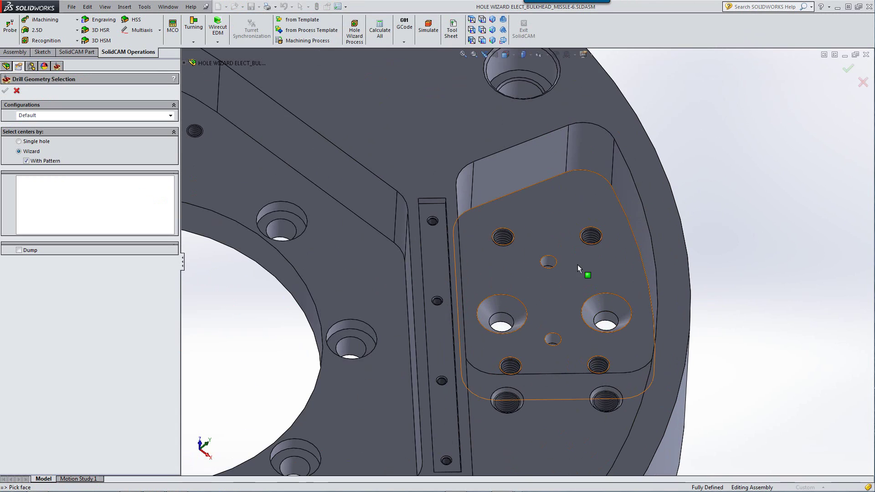
click(591, 239)
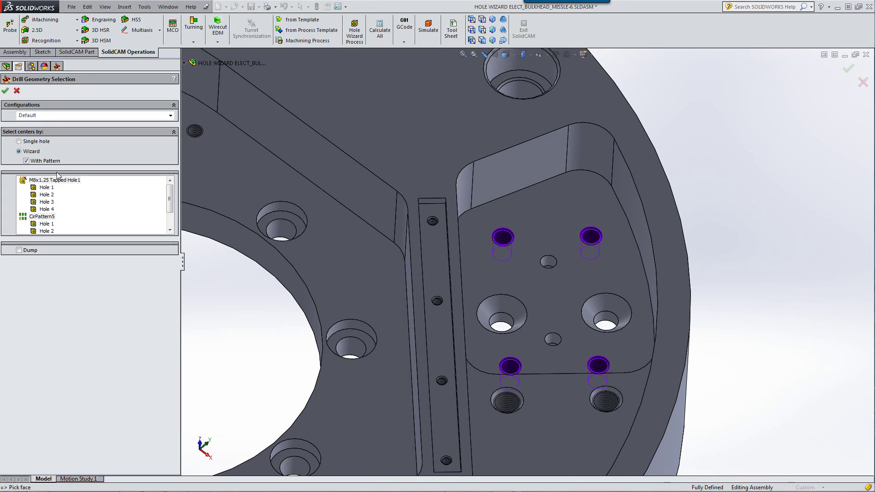
click(5, 93)
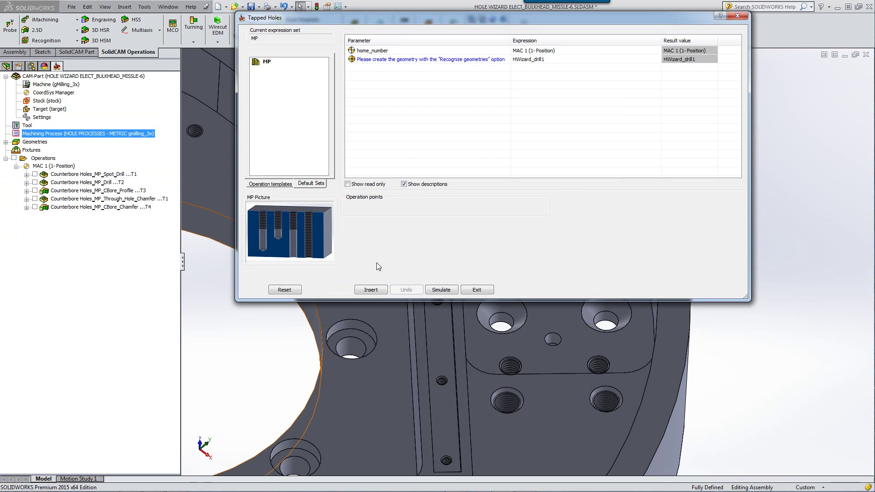
Insert the M8x1.25 tapped-hole operations, then reset and recognize Hole Wizard geometry again.
click(371, 290)
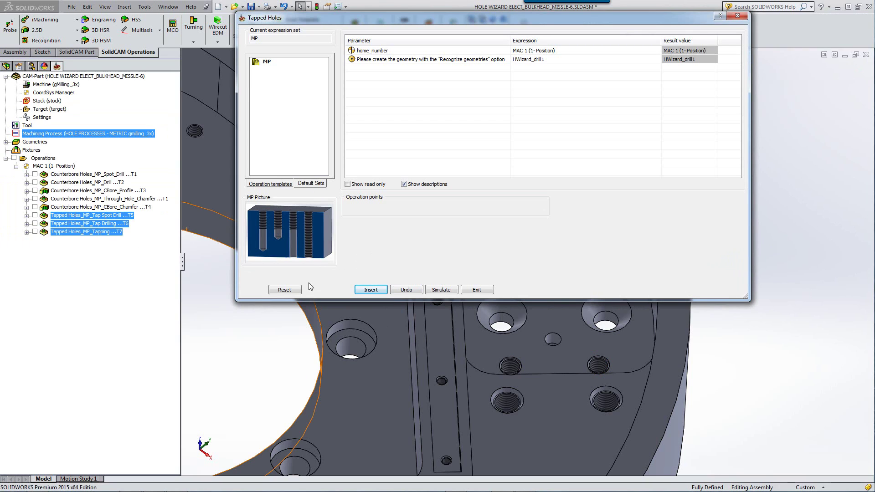
click(284, 290)
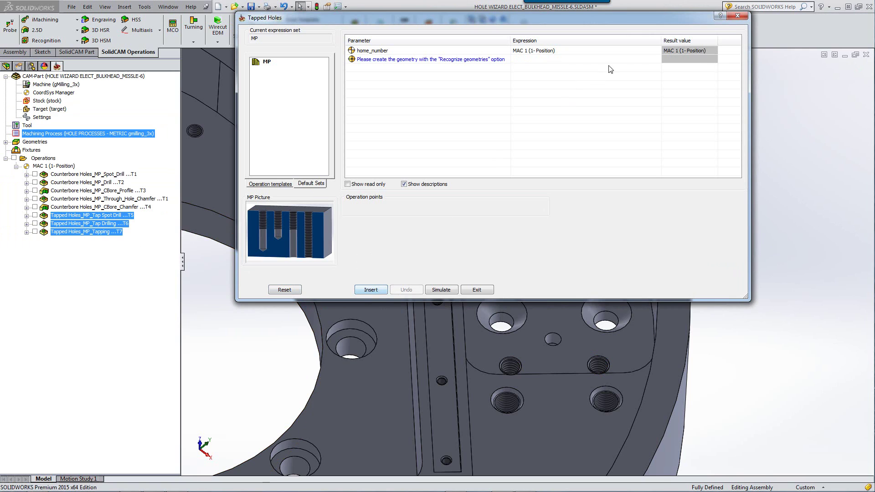
click(655, 59)
click(658, 59)
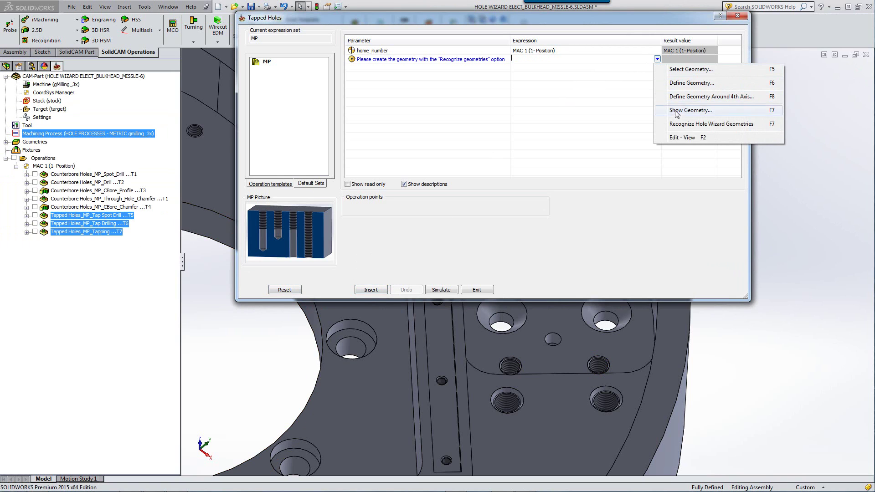
click(678, 127)
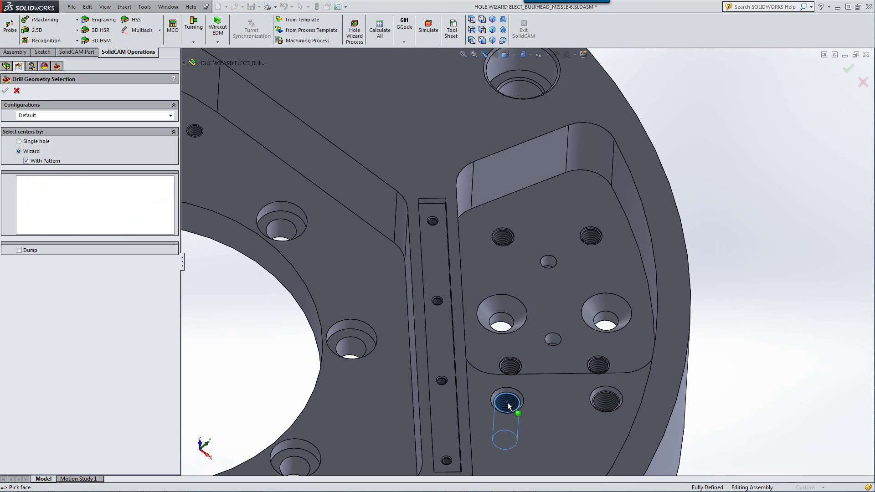
Pick the M10x1.0 tapped holes, insert their spot drill, drill and tap operations, and exit.
click(508, 405)
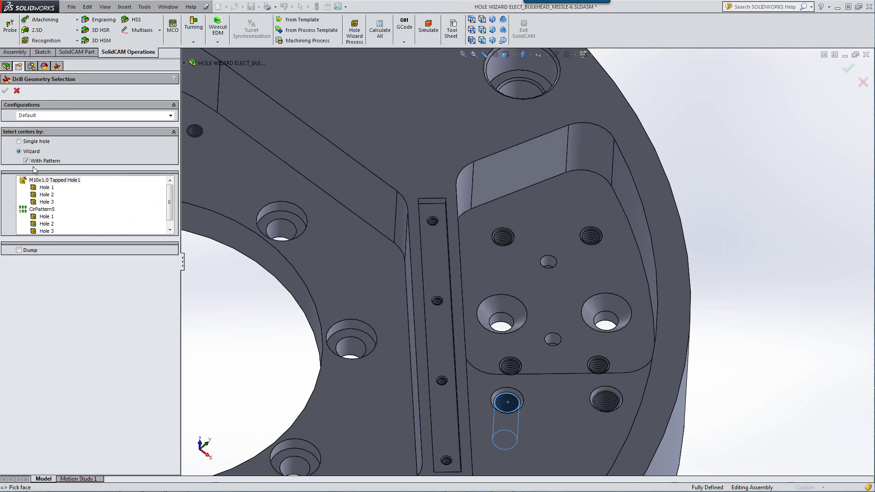
key(Return)
click(371, 290)
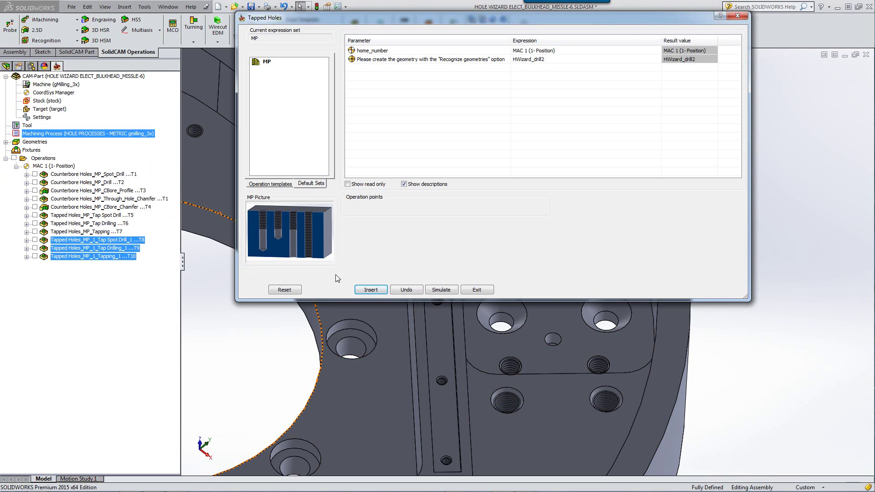
click(477, 290)
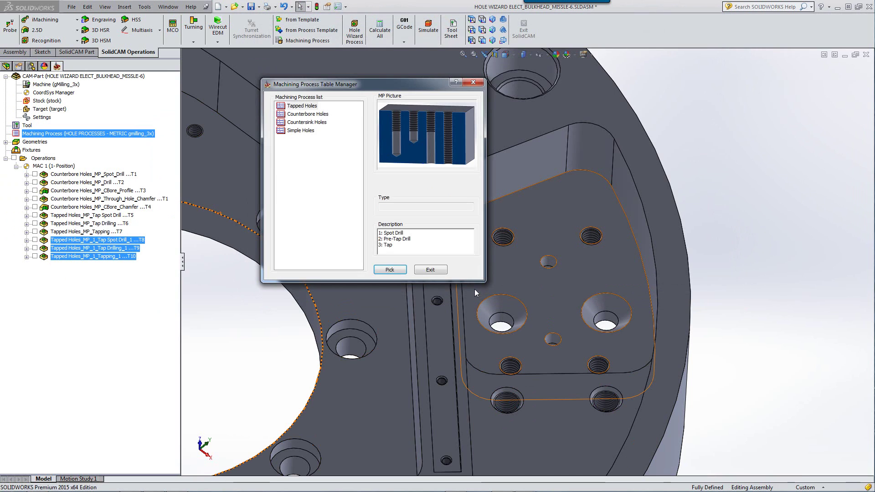
Close the process manager and confirm T9's pre-tap drill is 9 mm.
click(430, 270)
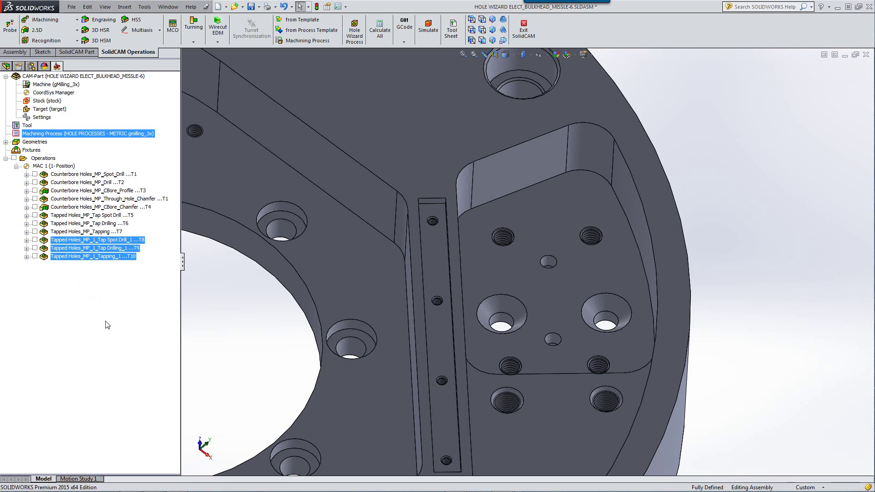
click(60, 249)
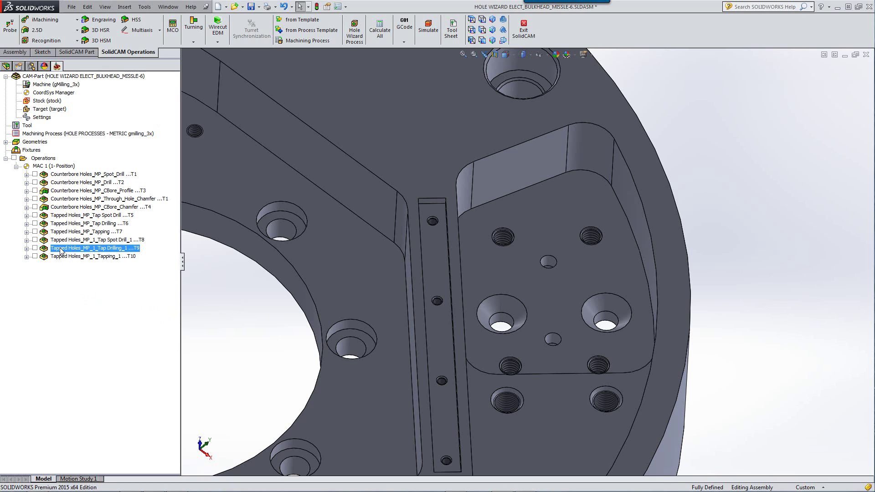
right_click(61, 250)
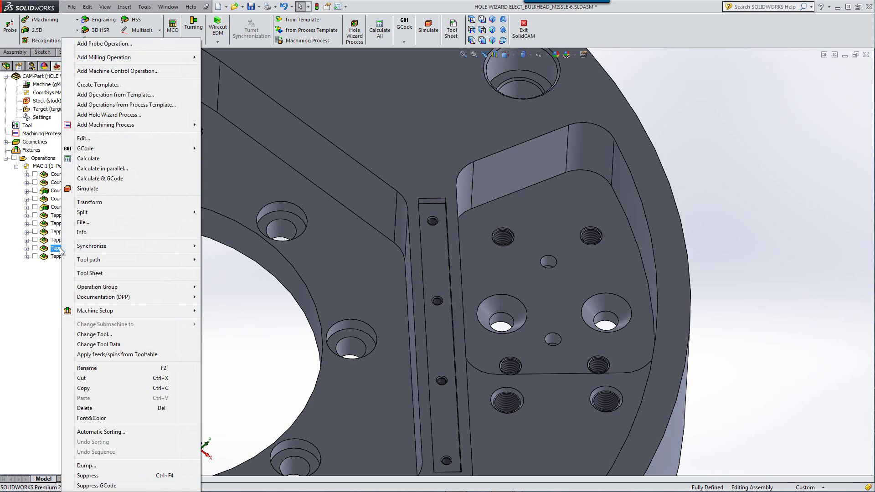
click(92, 139)
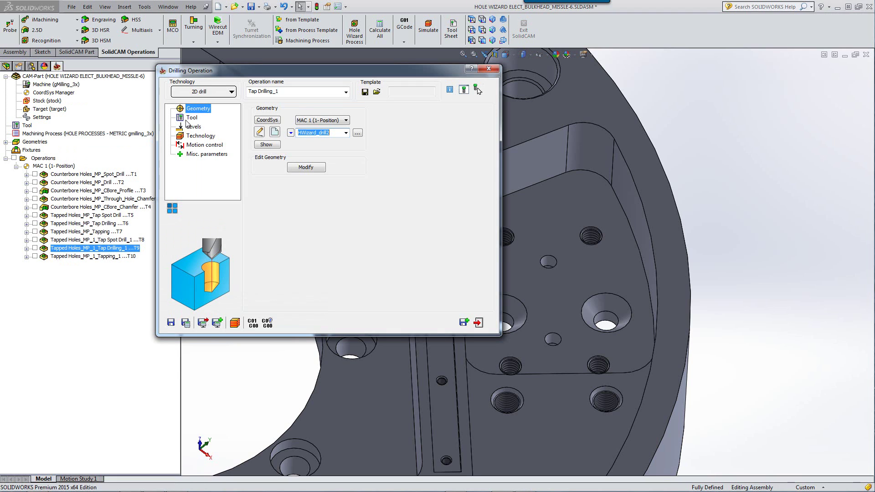
click(191, 118)
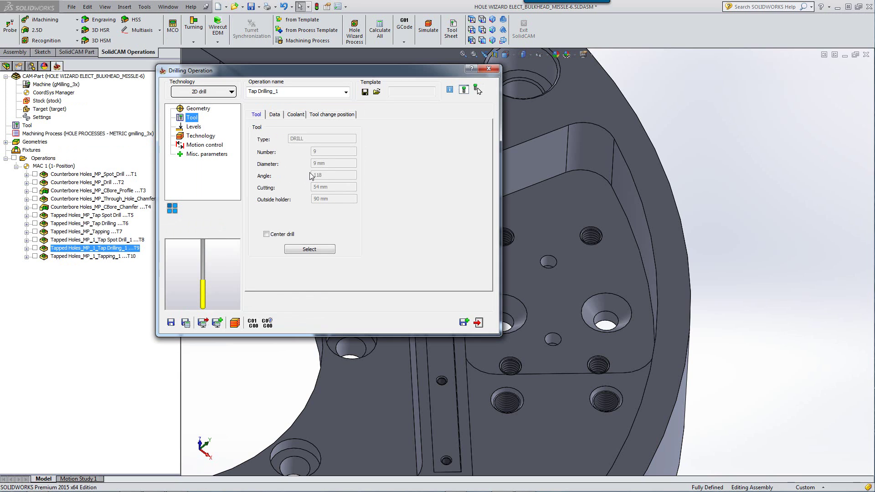
click(489, 68)
Confirm T6's pre-tap drill is 6.8 mm, then close the operation.
click(67, 223)
right_click(67, 227)
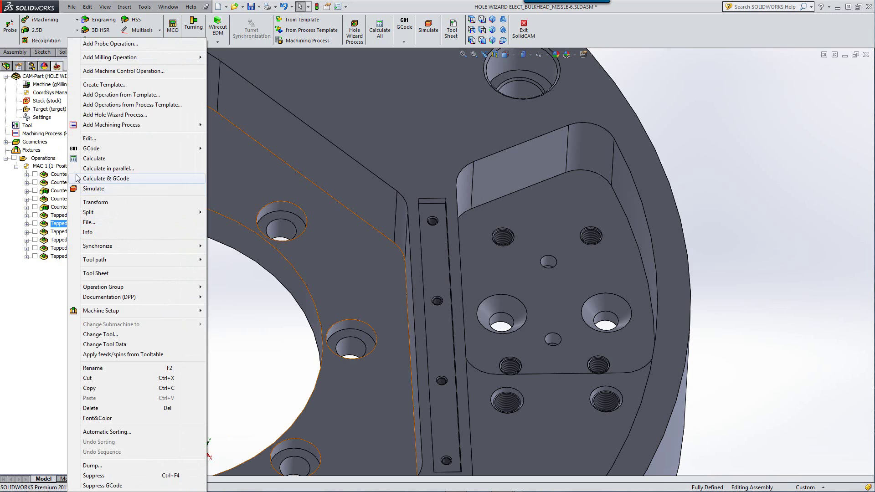
click(99, 139)
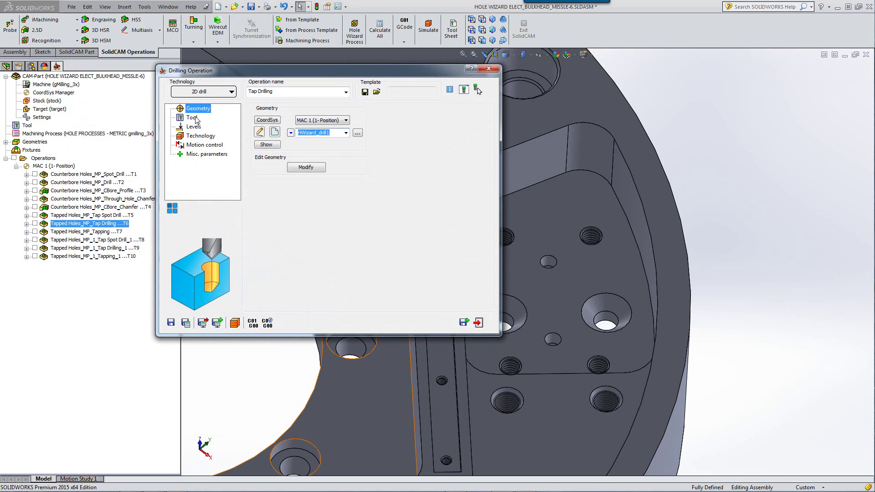
click(195, 118)
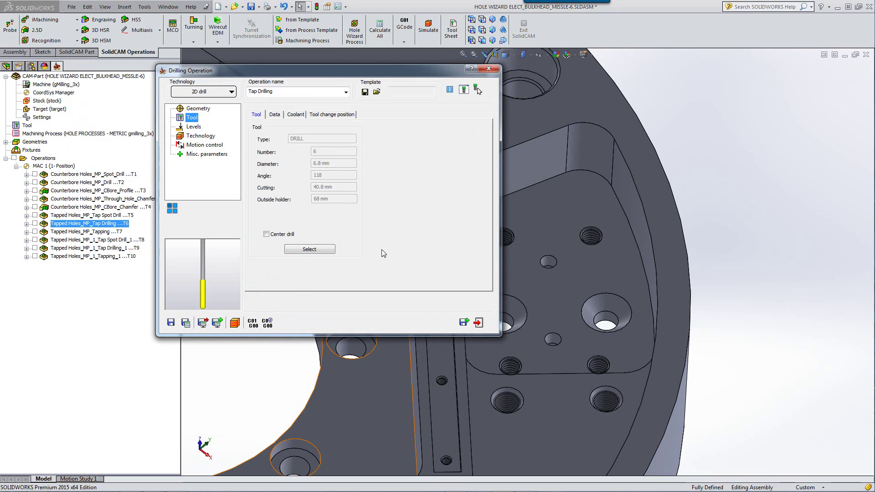
click(477, 323)
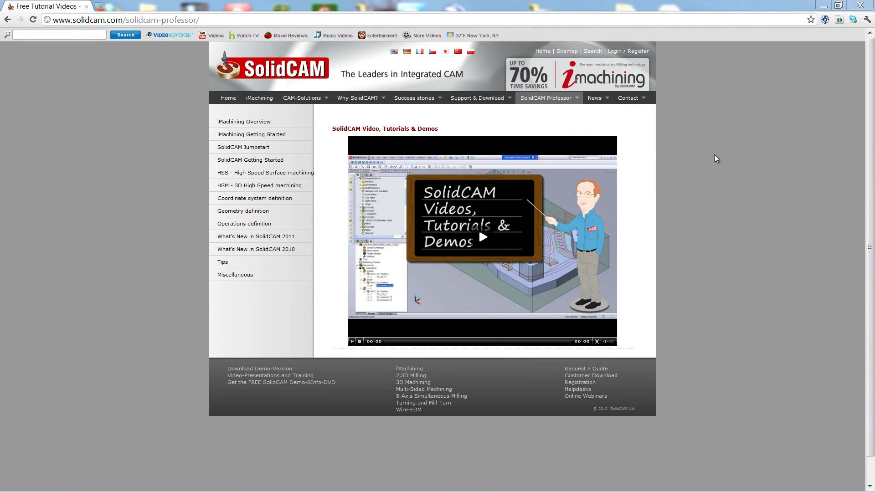
mouse_move(557, 104)
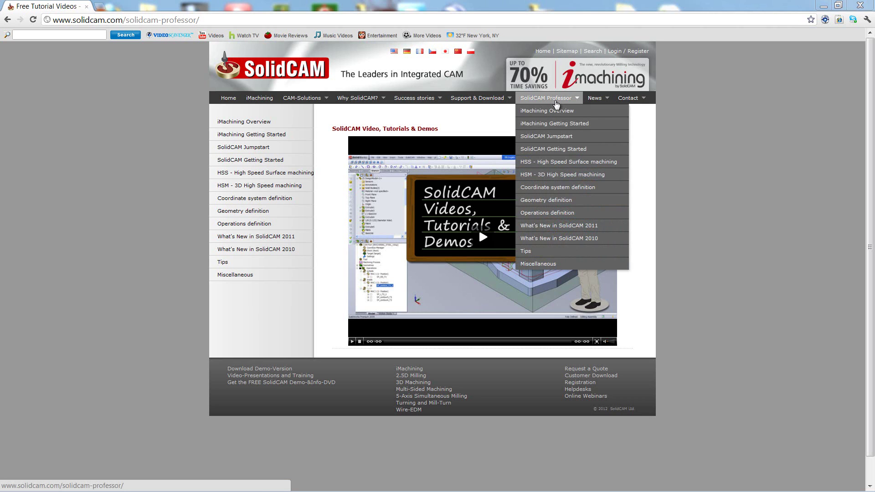